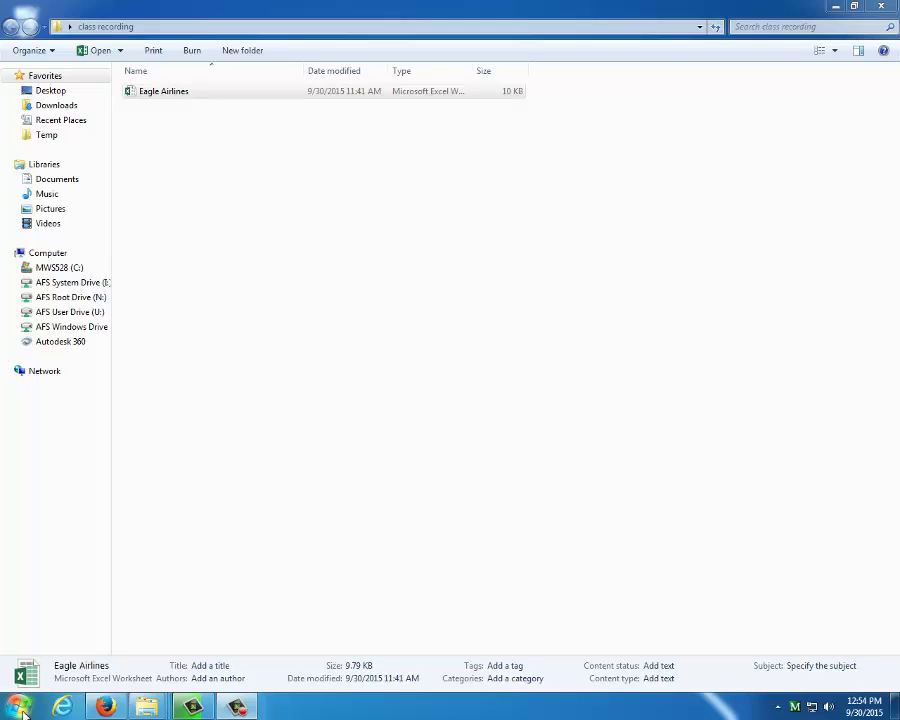
- Launch Excel 2013 by searching 'exc' from the Start menu
{"action": "left_click", "coordinate": [20, 707]}
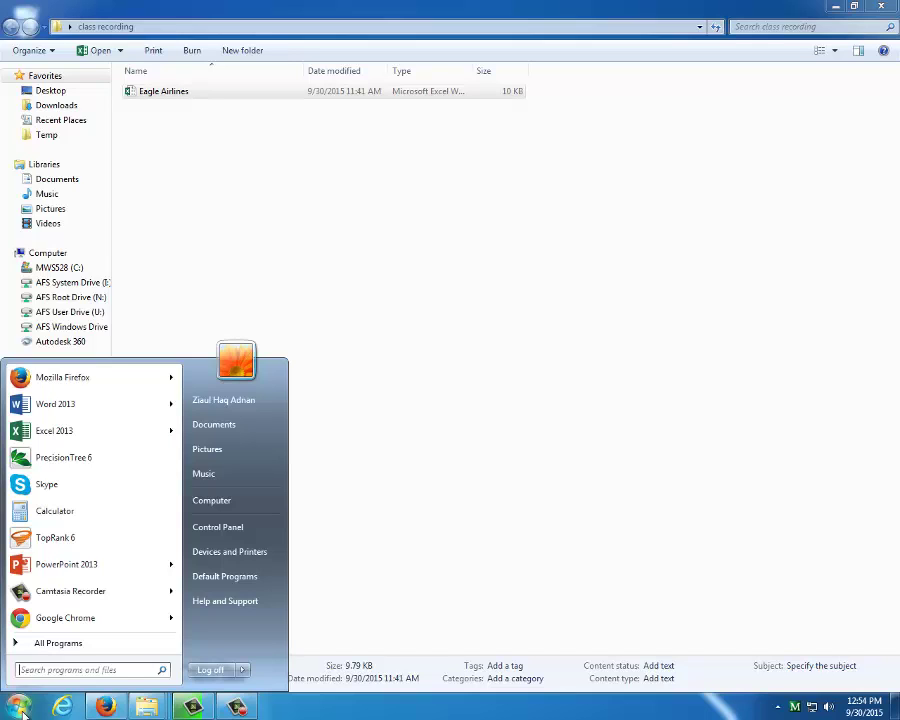
{"action": "type", "text": "exc"}
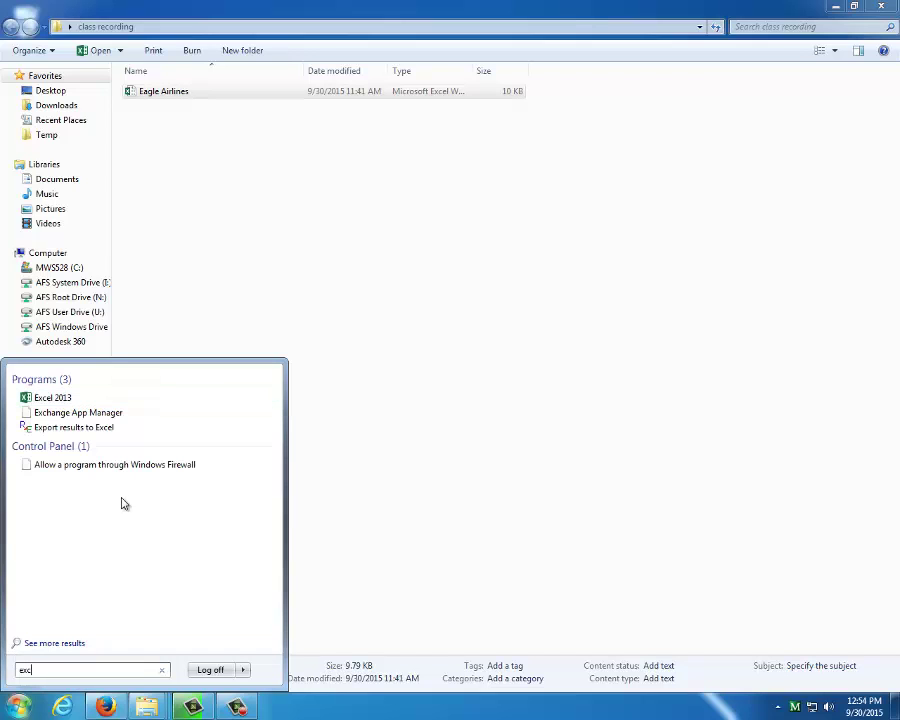
{"action": "left_click", "coordinate": [52, 398]}
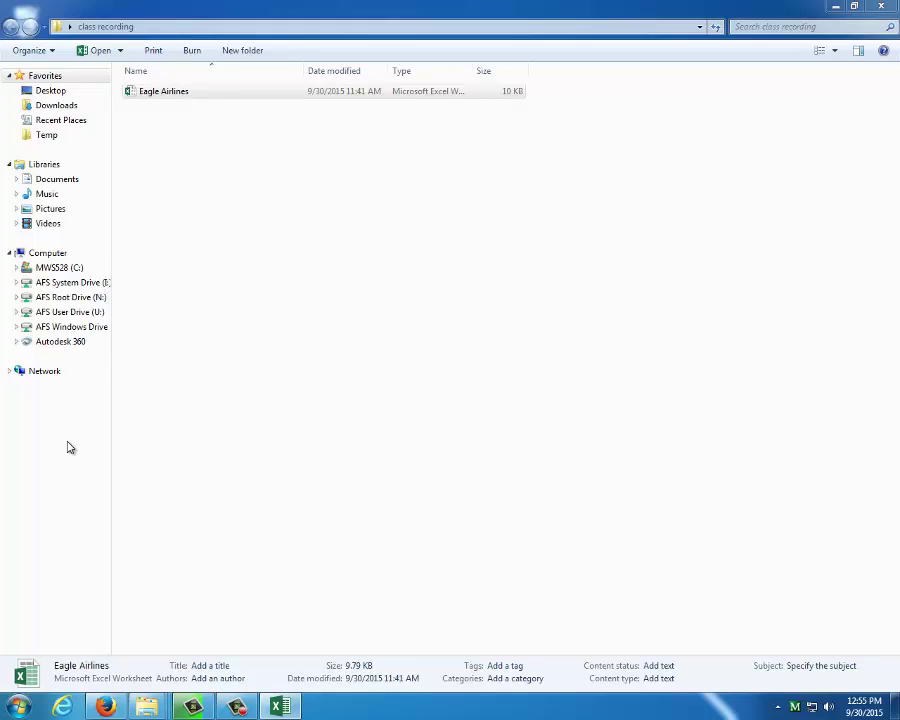
- Create a blank Book1 workbook in Excel and load the PrecisionTree 6 add-in
{"action": "left_click", "coordinate": [280, 709]}
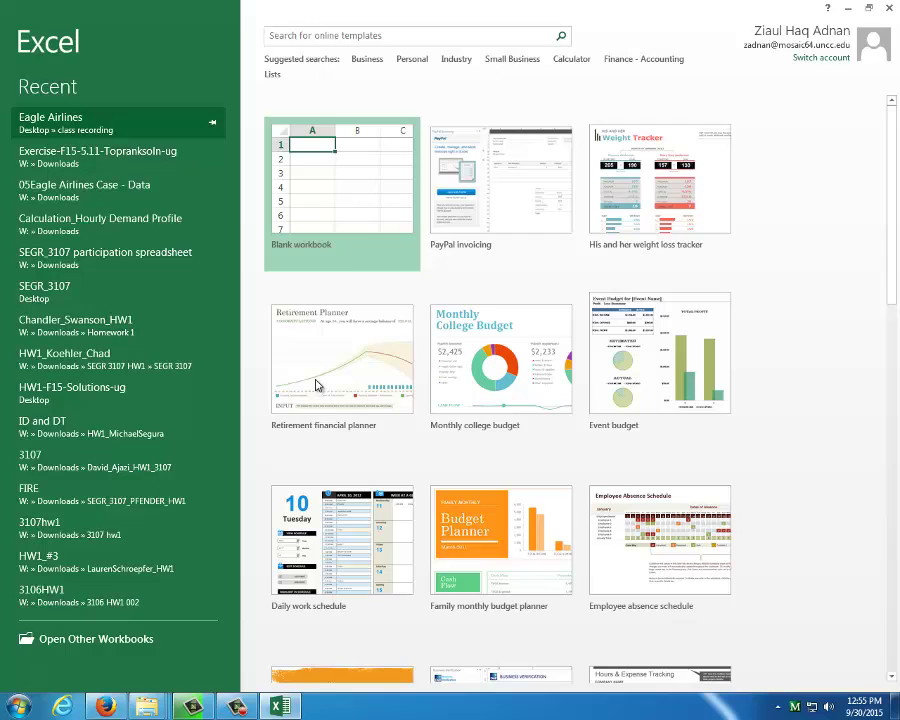
{"action": "left_click", "coordinate": [309, 208]}
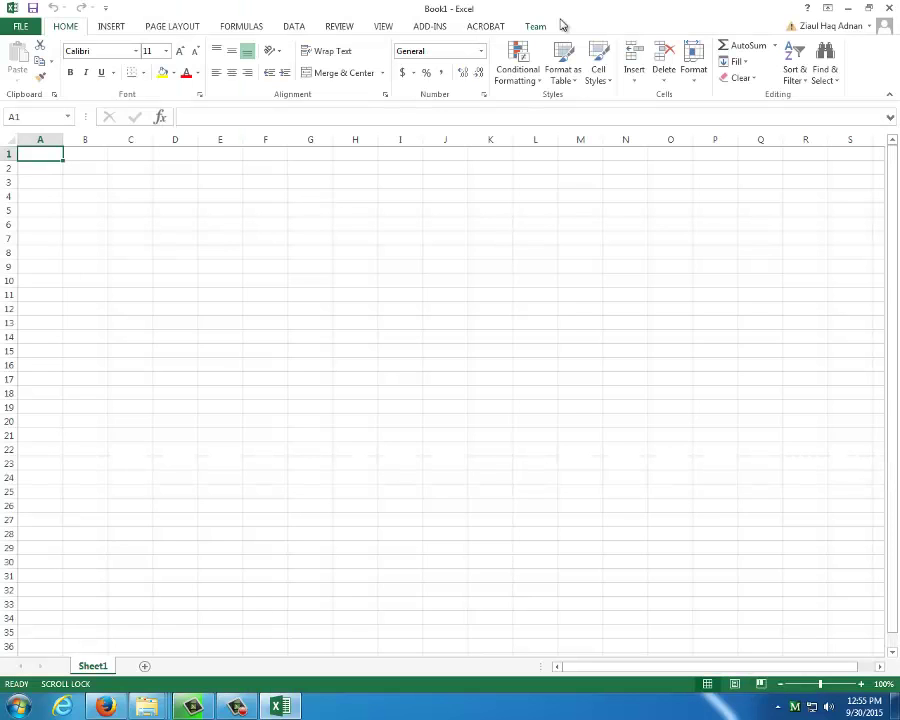
{"action": "left_click", "coordinate": [18, 706]}
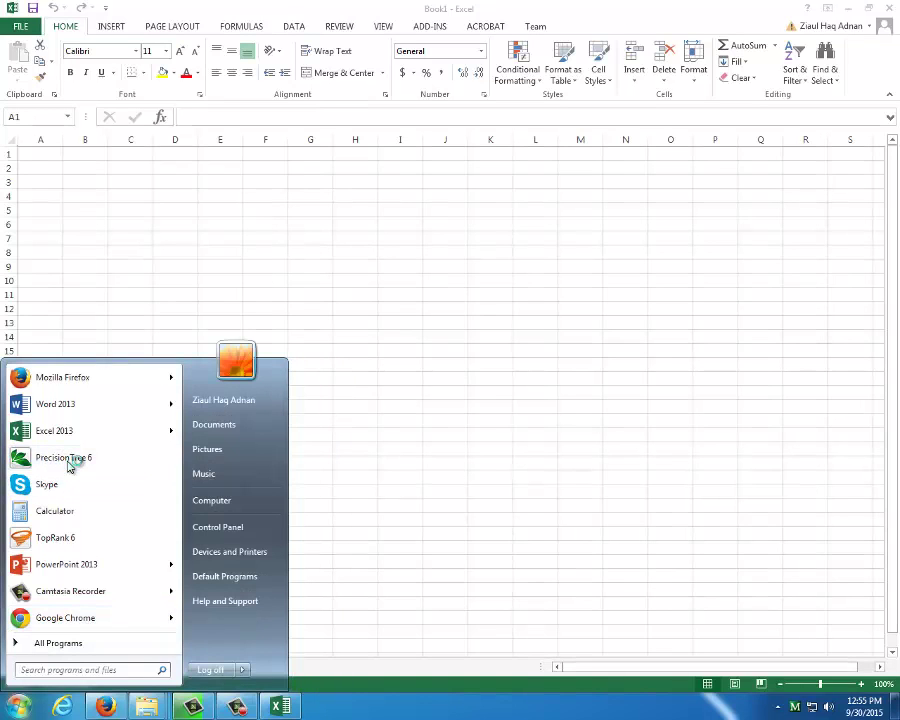
{"action": "left_click", "coordinate": [68, 465]}
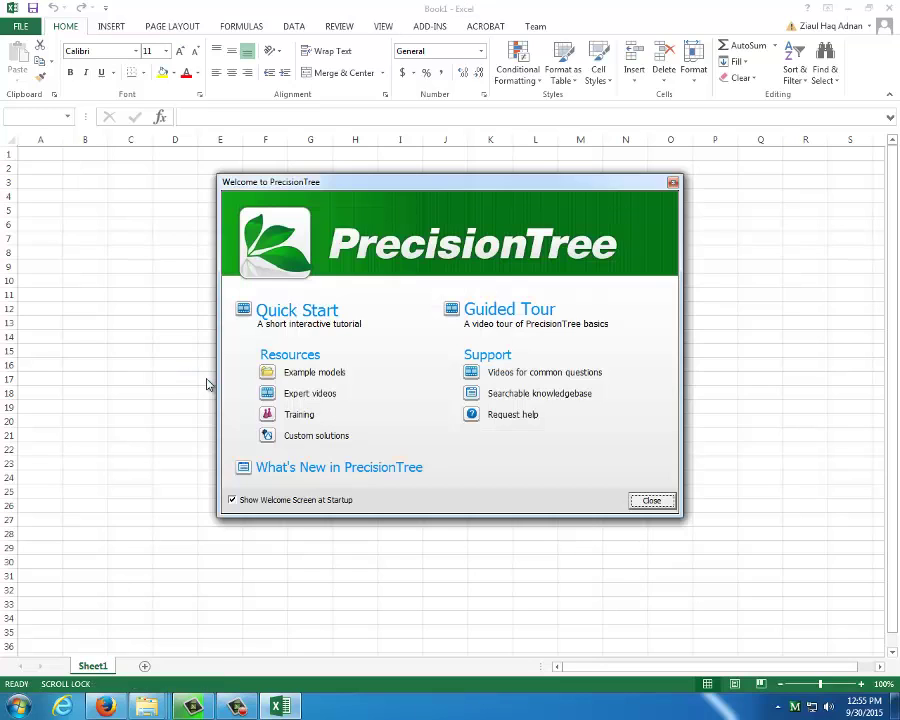
- Dismiss the welcome screen and create 'New Tree' at $C$11 with default model settings
{"action": "left_click", "coordinate": [658, 501]}
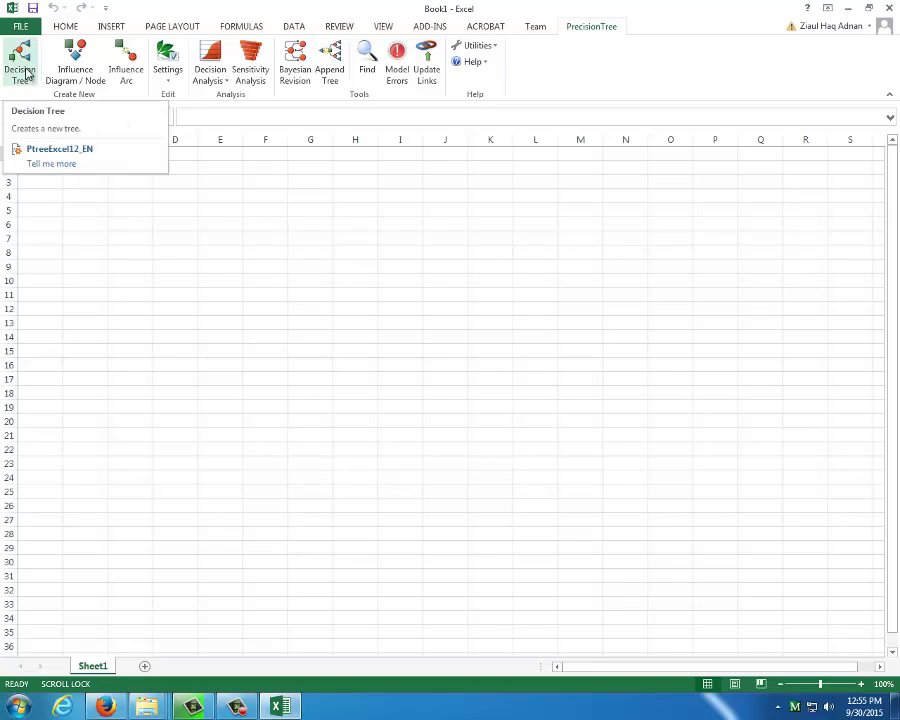
{"action": "left_click", "coordinate": [148, 300]}
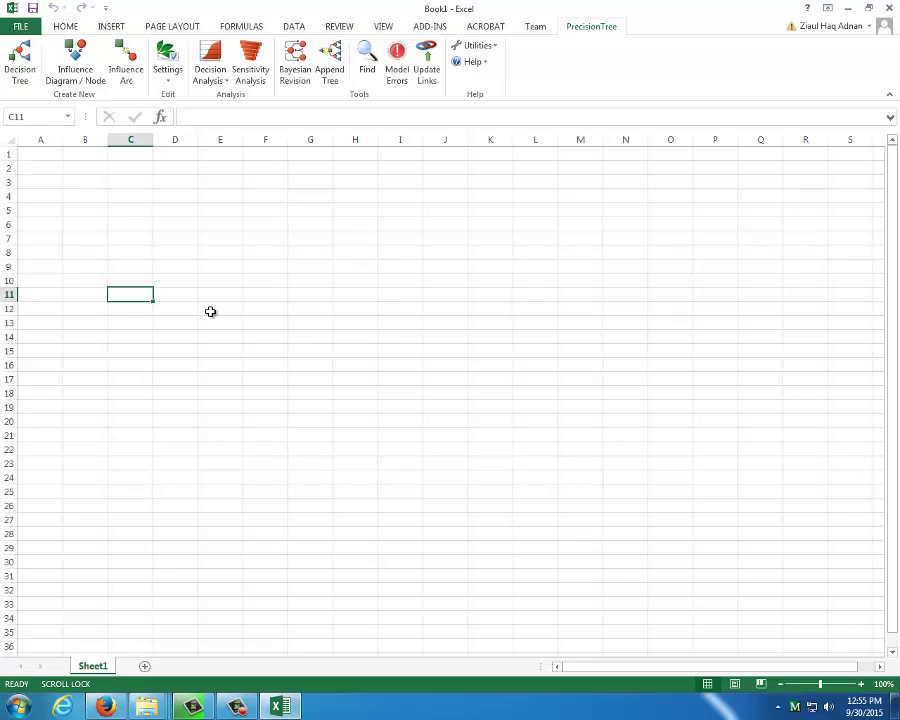
{"action": "left_click", "coordinate": [25, 63]}
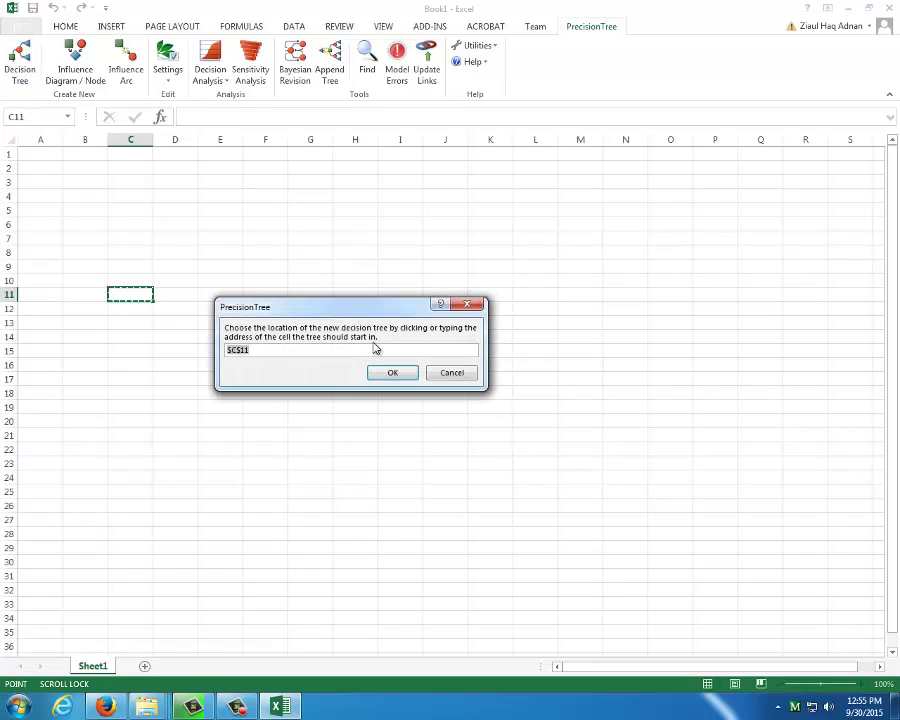
{"action": "left_click", "coordinate": [394, 375]}
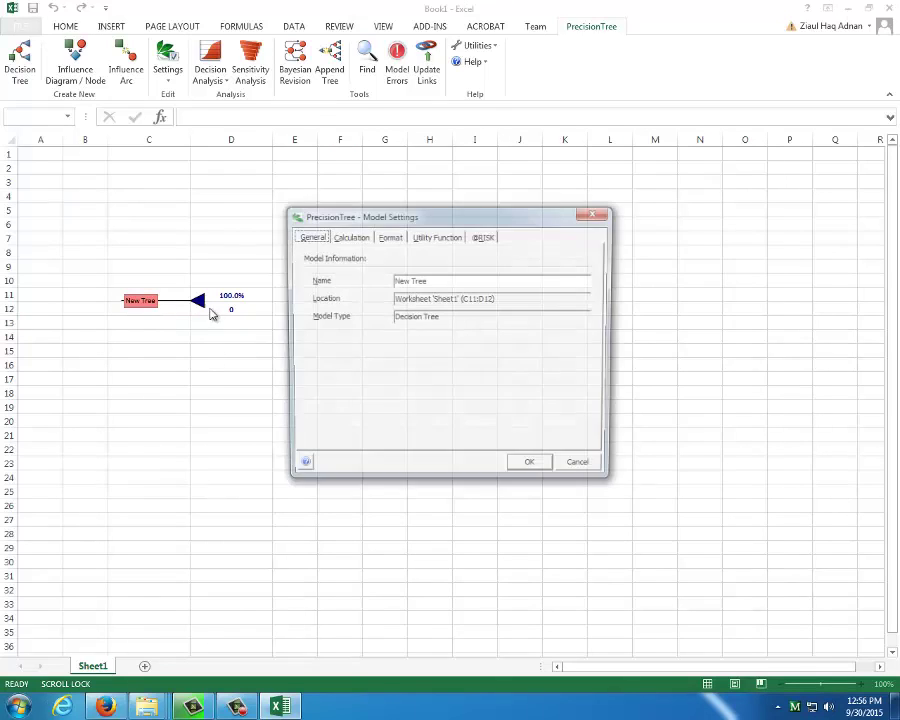
{"action": "left_click", "coordinate": [535, 469]}
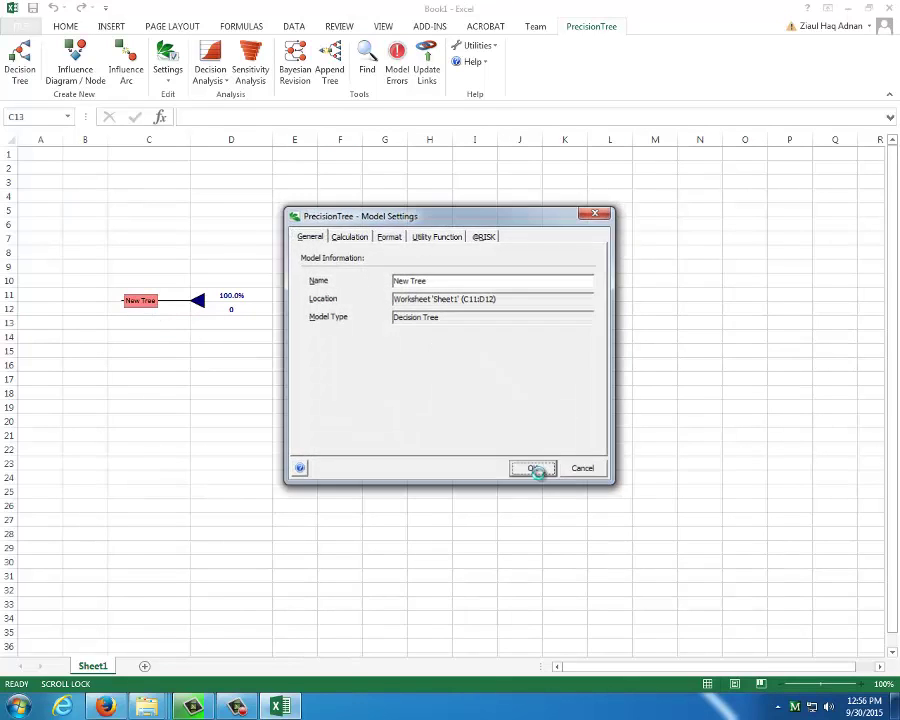
- Turn the tree's root end node into a two-branch Decision node
{"action": "left_click", "coordinate": [196, 300]}
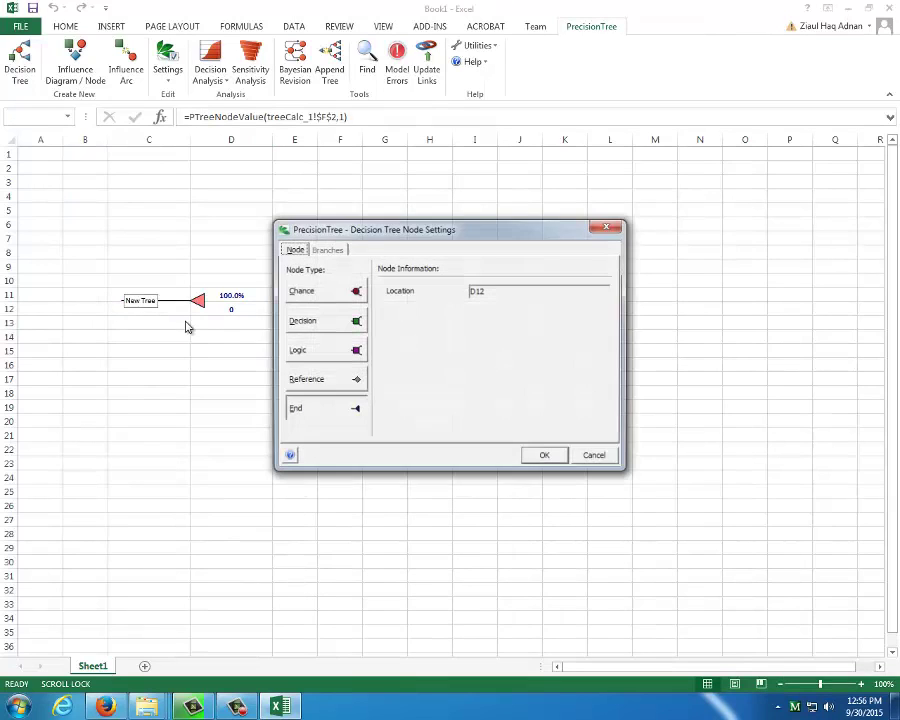
{"action": "left_click", "coordinate": [301, 322]}
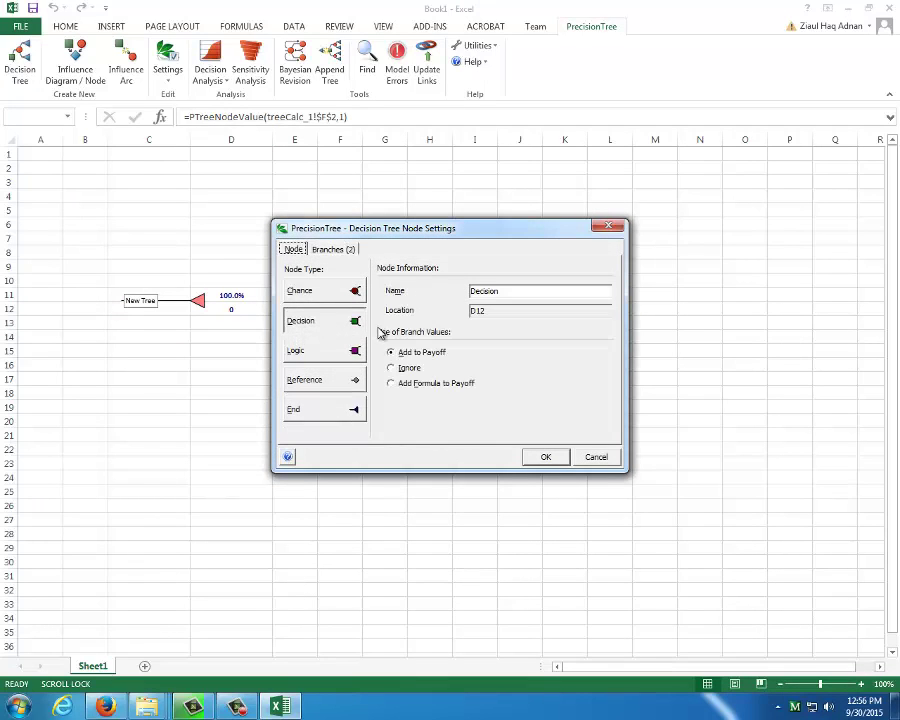
{"action": "left_click", "coordinate": [556, 457]}
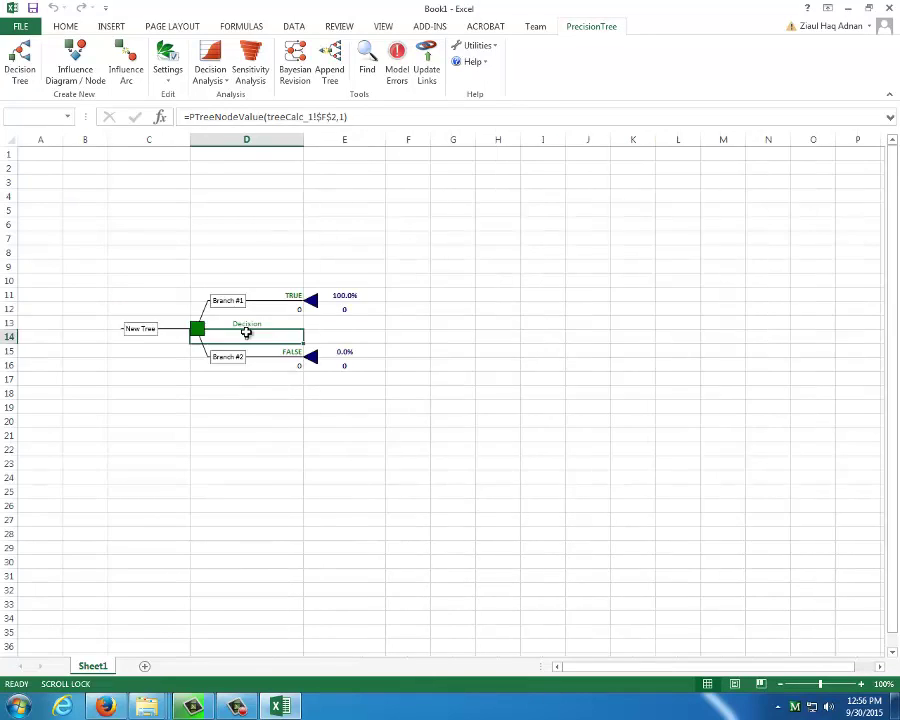
- Make the TRUE branch's end node a Chance node with two 50% branches
{"action": "left_click", "coordinate": [311, 307]}
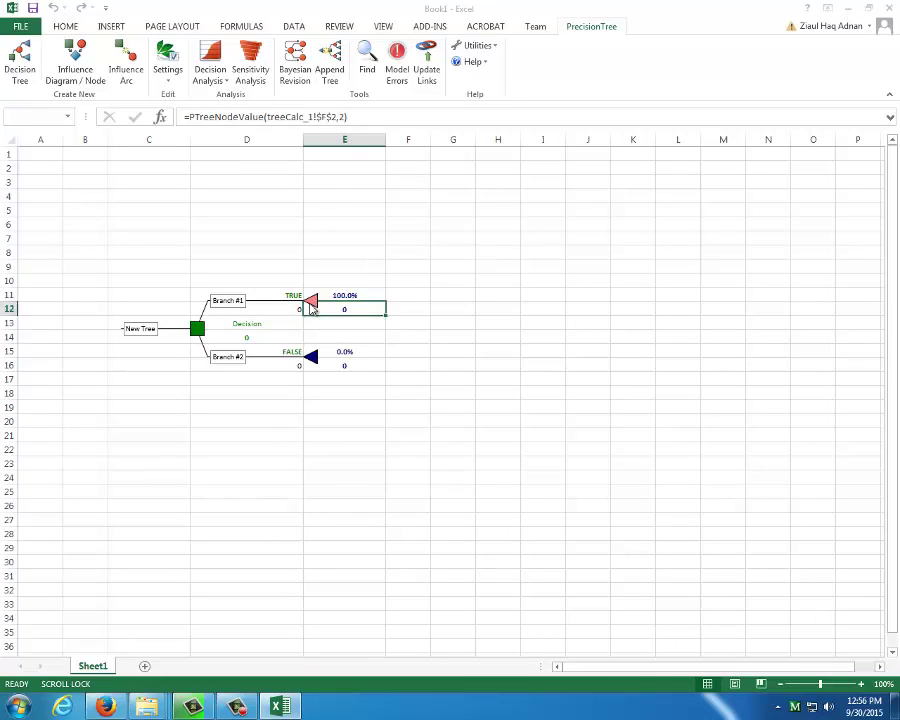
{"action": "left_click", "coordinate": [318, 290]}
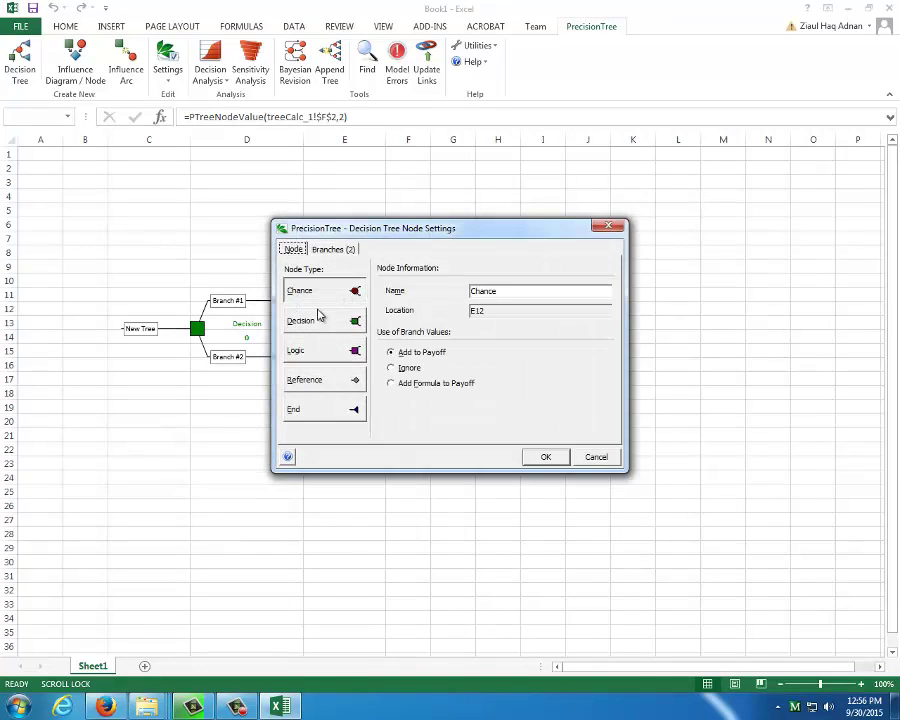
{"action": "left_click", "coordinate": [545, 457]}
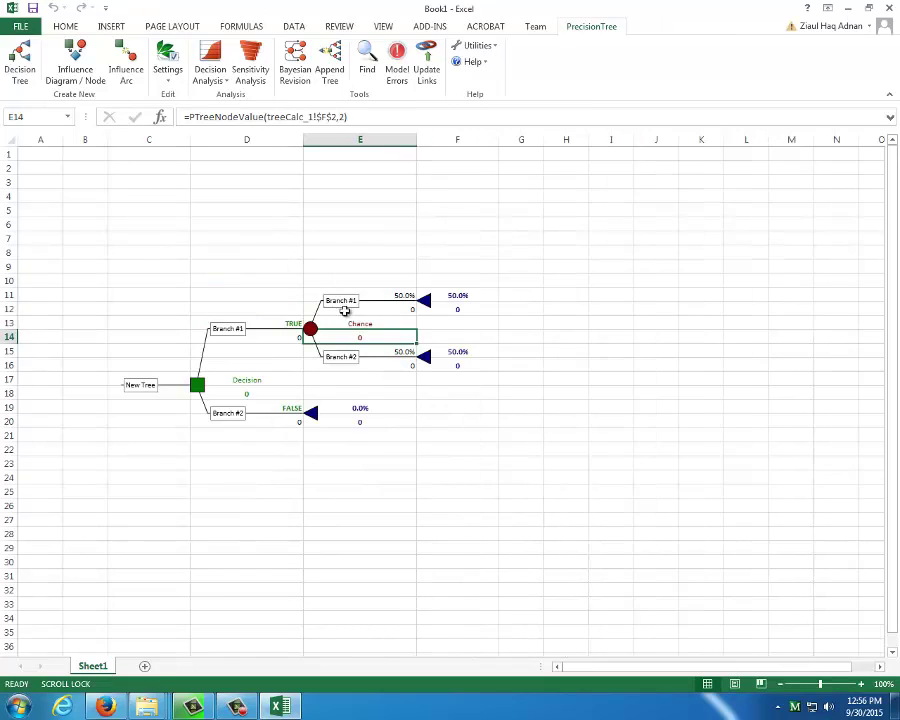
- Enter payoff 1000 in E12 for the first chance branch and 500 in D20 for FALSE
{"action": "left_click", "coordinate": [403, 312]}
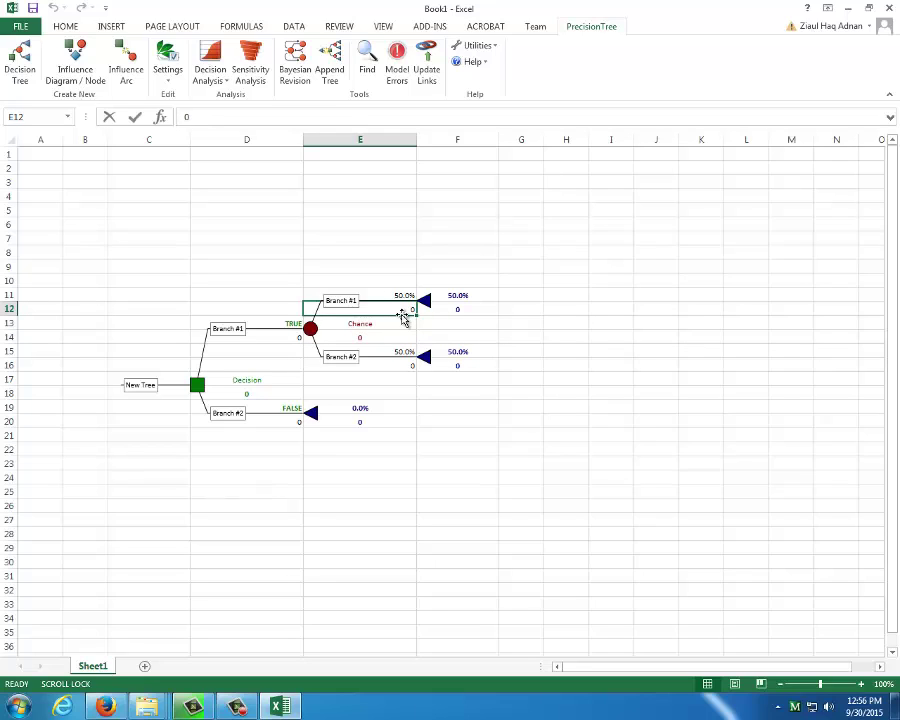
{"action": "type", "text": "1000"}
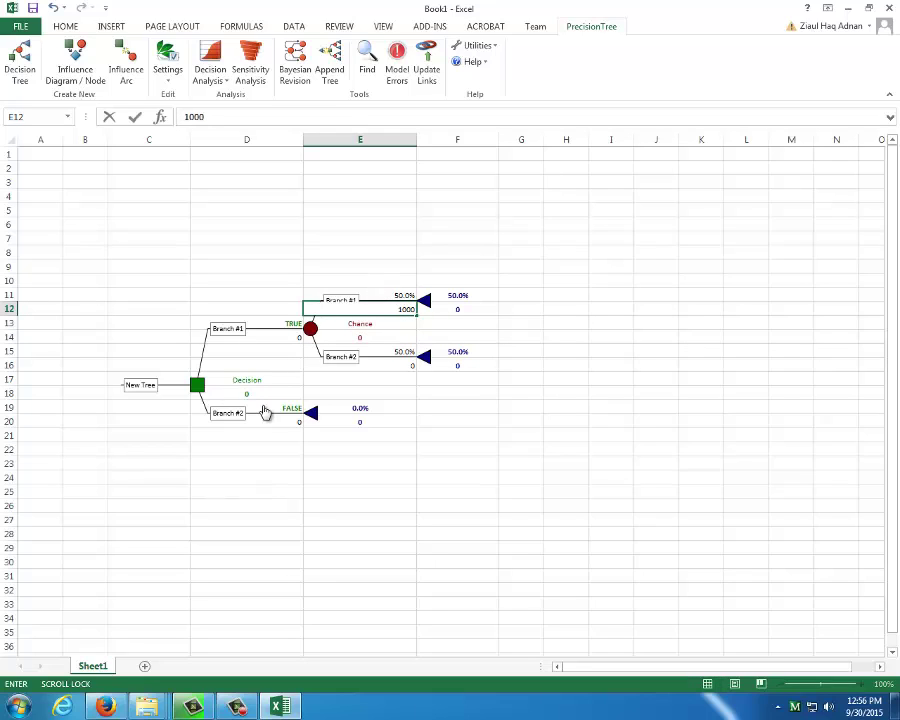
{"action": "left_click", "coordinate": [292, 422]}
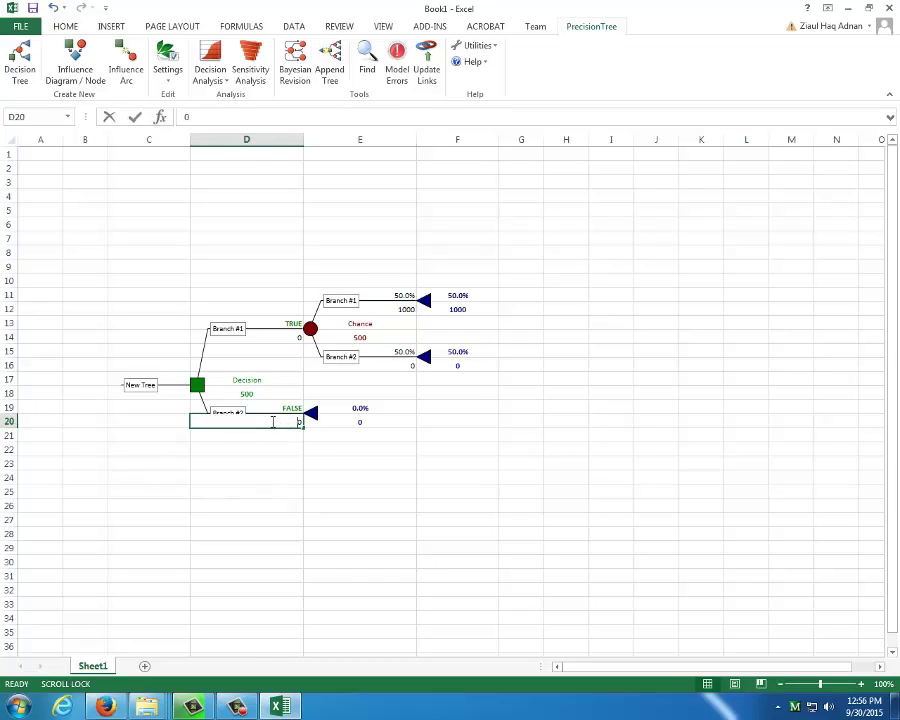
{"action": "type", "text": "500"}
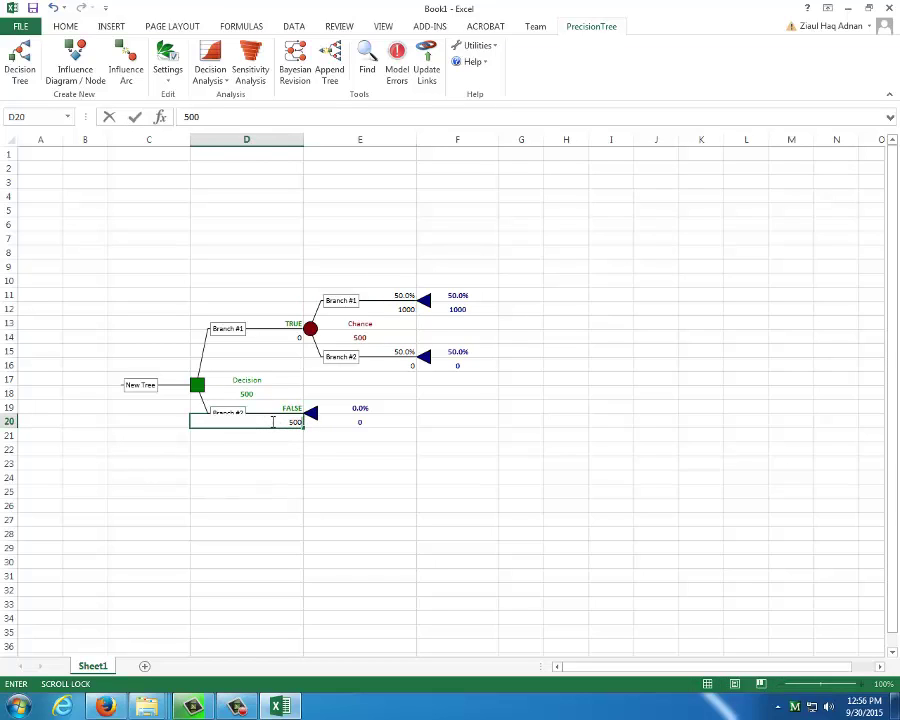
{"action": "left_click", "coordinate": [382, 406]}
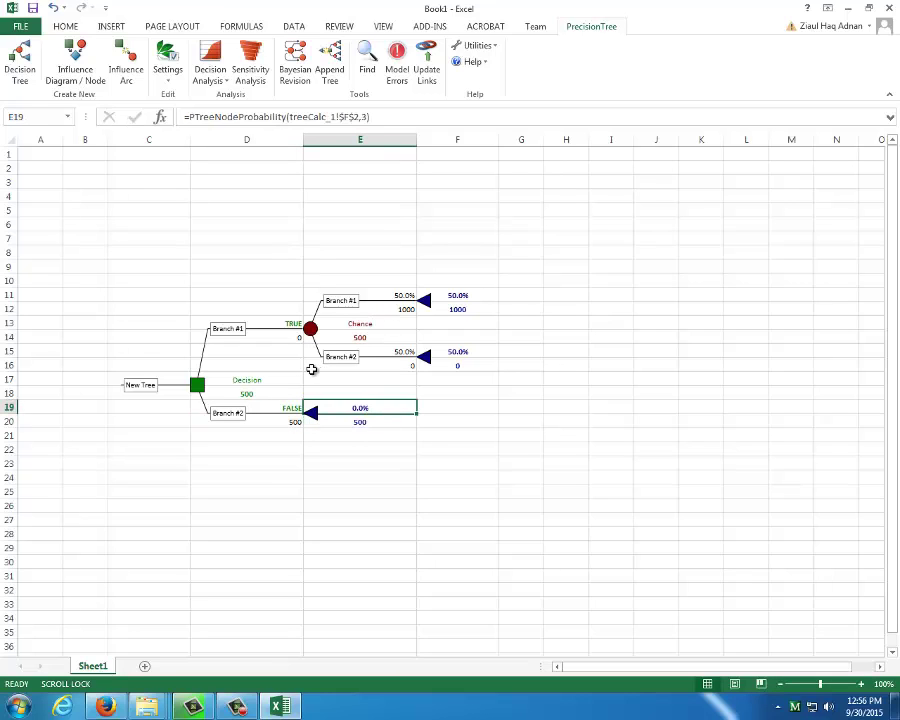
- Change the first chance branch probability in E11 from 50% to 60%
{"action": "left_click", "coordinate": [400, 295]}
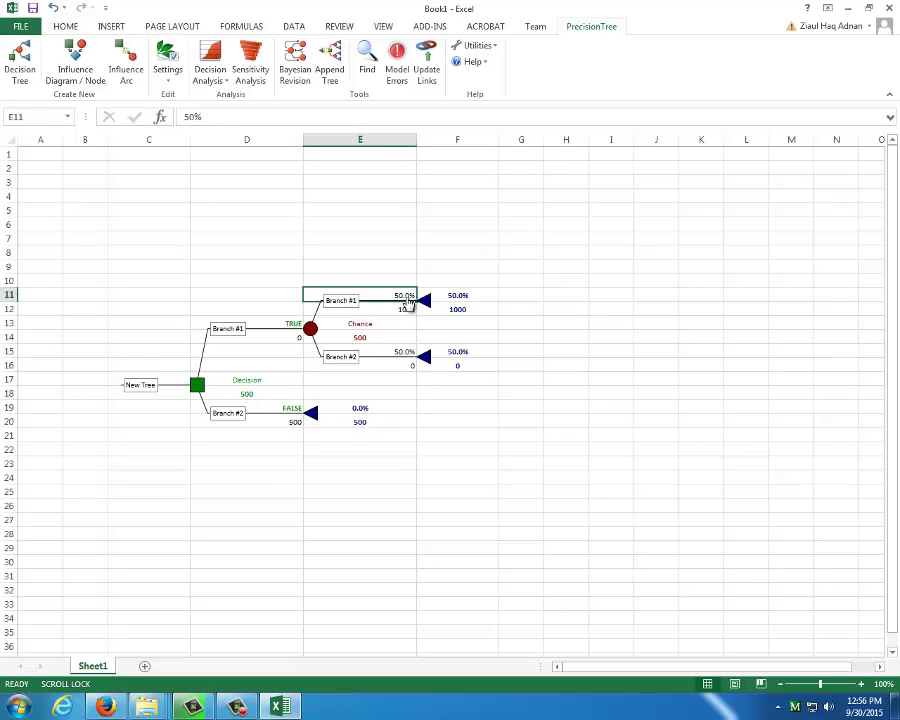
{"action": "double_click", "coordinate": [192, 117]}
{"action": "type", "text": "60"}
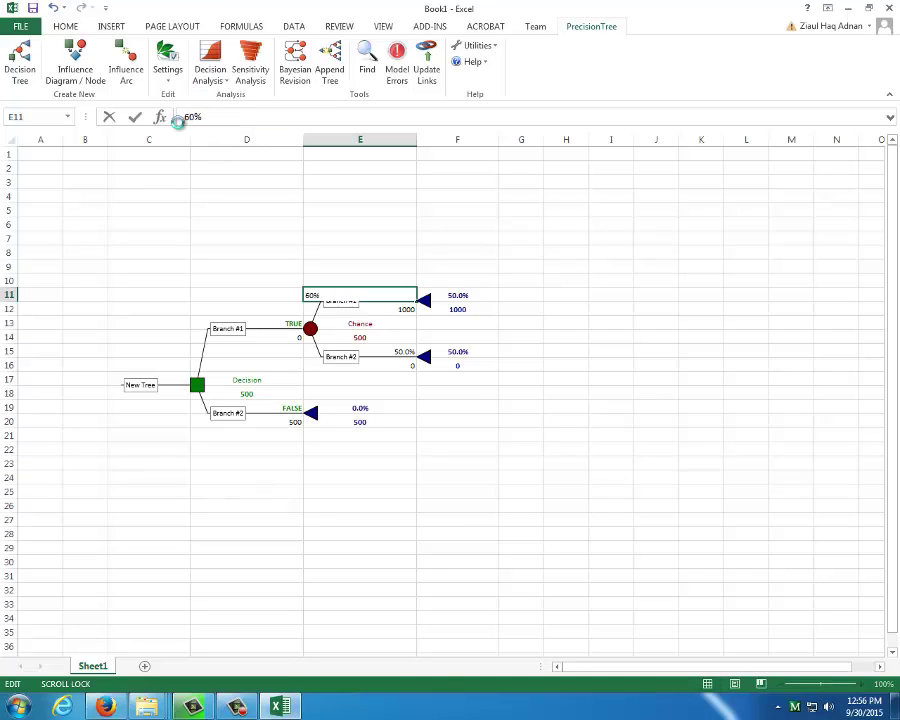
{"action": "key", "text": "Return"}
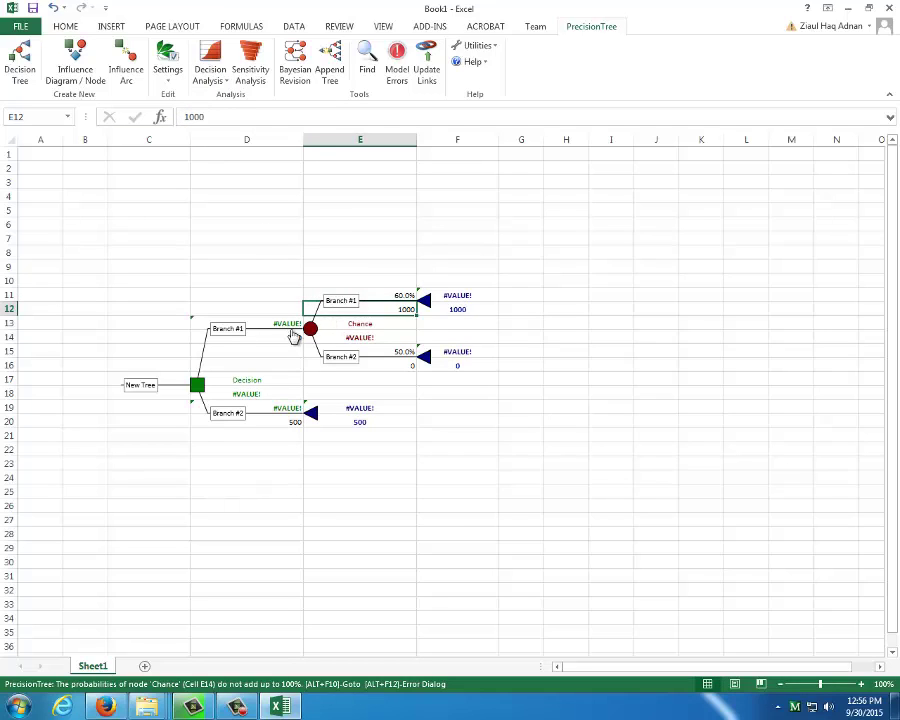
- Set the second branch probability in E15 to =1-E11, giving 40%
{"action": "left_click", "coordinate": [398, 351]}
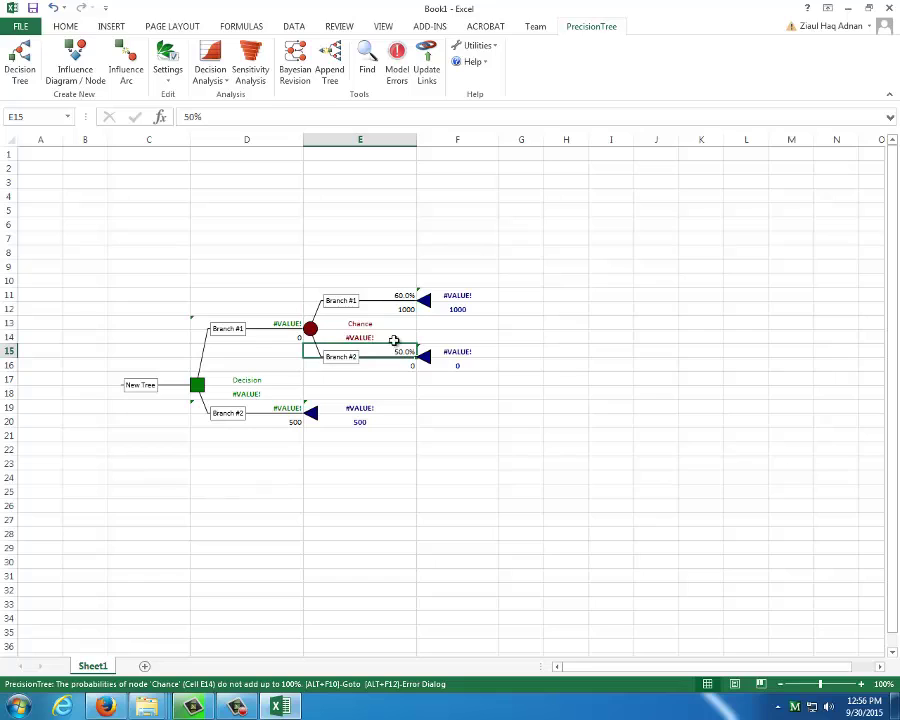
{"action": "left_click", "coordinate": [185, 117]}
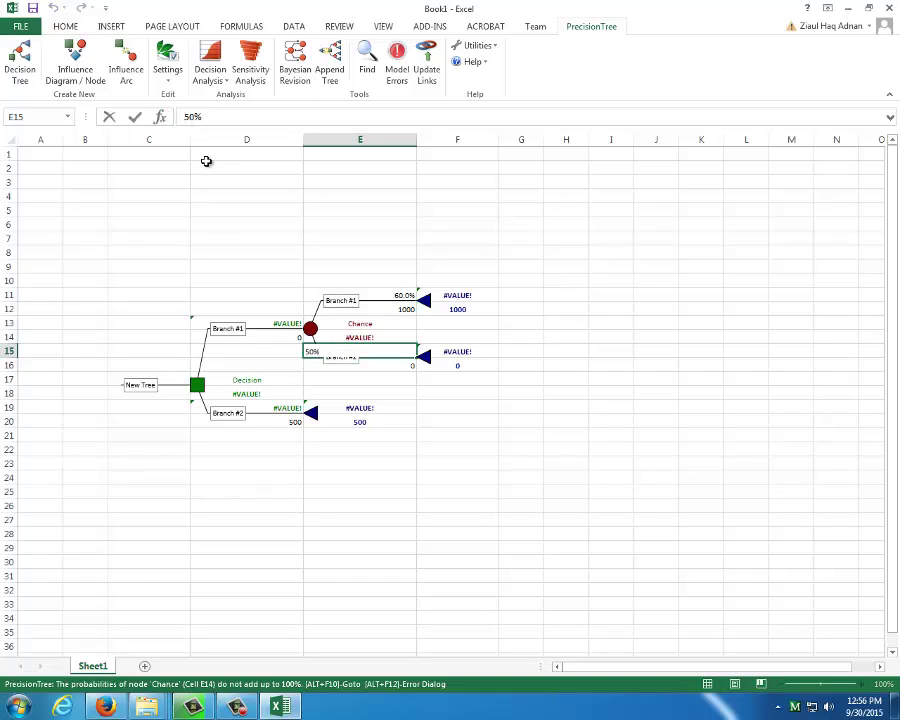
{"action": "key", "text": "shift+Right"}
{"action": "key", "text": "shift+Right"}
{"action": "key", "text": "shift+Right"}
{"action": "type", "text": "=1-"}
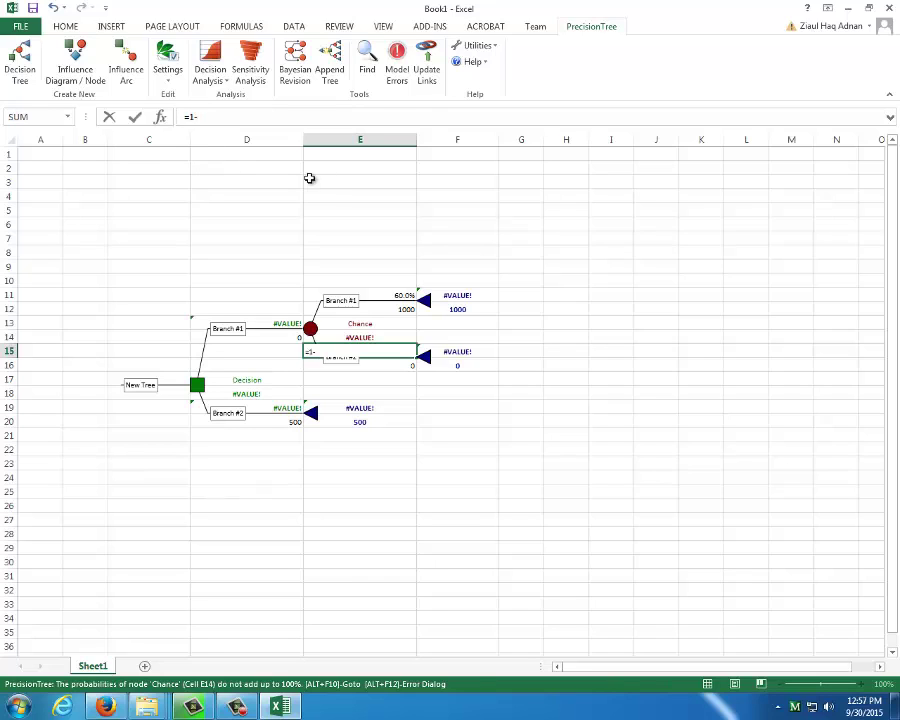
{"action": "left_click", "coordinate": [401, 294]}
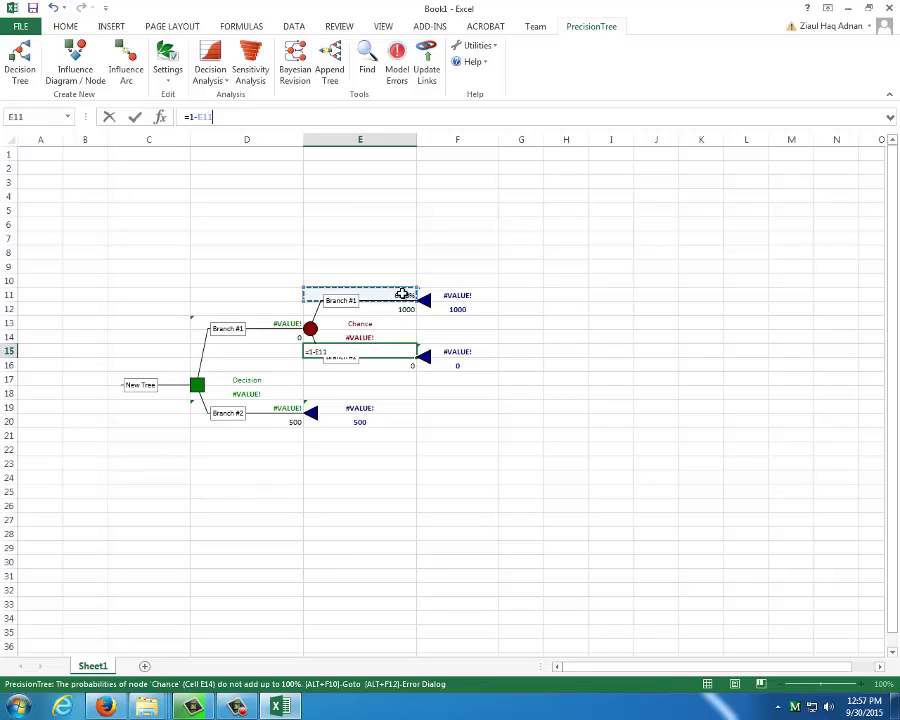
{"action": "key", "text": "Return"}
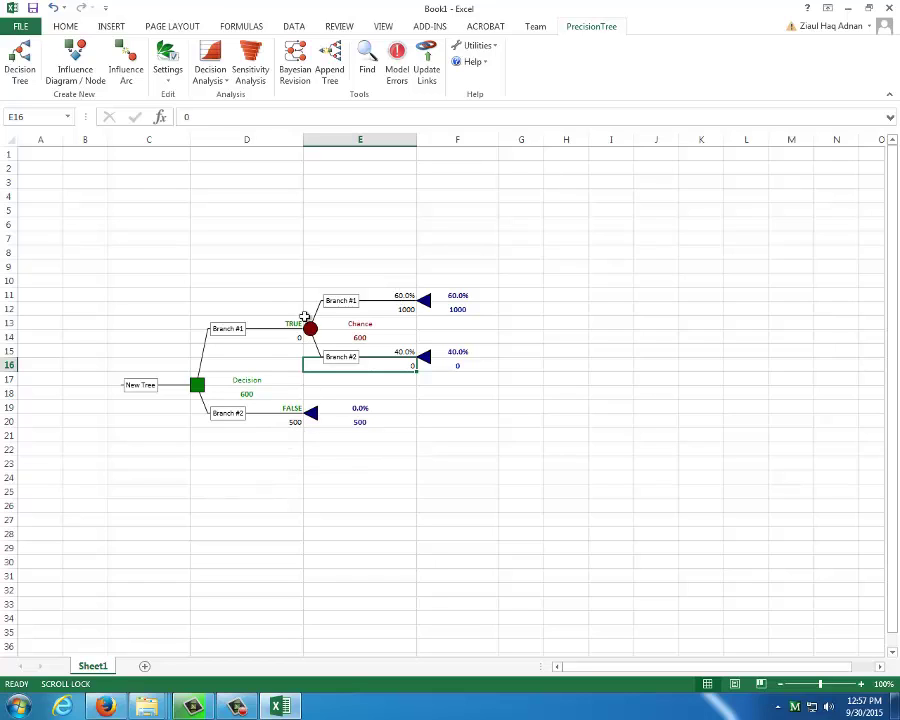
- Rename the chance node's first branch to Chance #1
{"action": "left_click", "coordinate": [349, 307]}
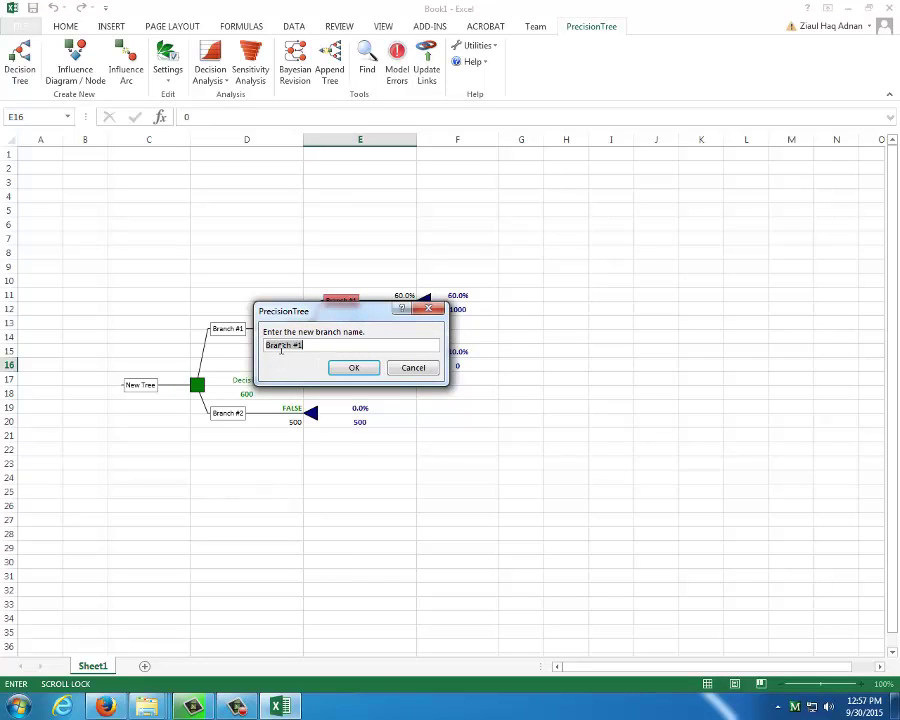
{"action": "left_click_drag", "start_coordinate": [292, 346], "coordinate": [266, 355]}
{"action": "type", "text": "Cash"}
{"action": "left_click", "coordinate": [353, 367]}
- Rename the chance node's second branch to Chance #2
{"action": "left_click", "coordinate": [345, 358]}
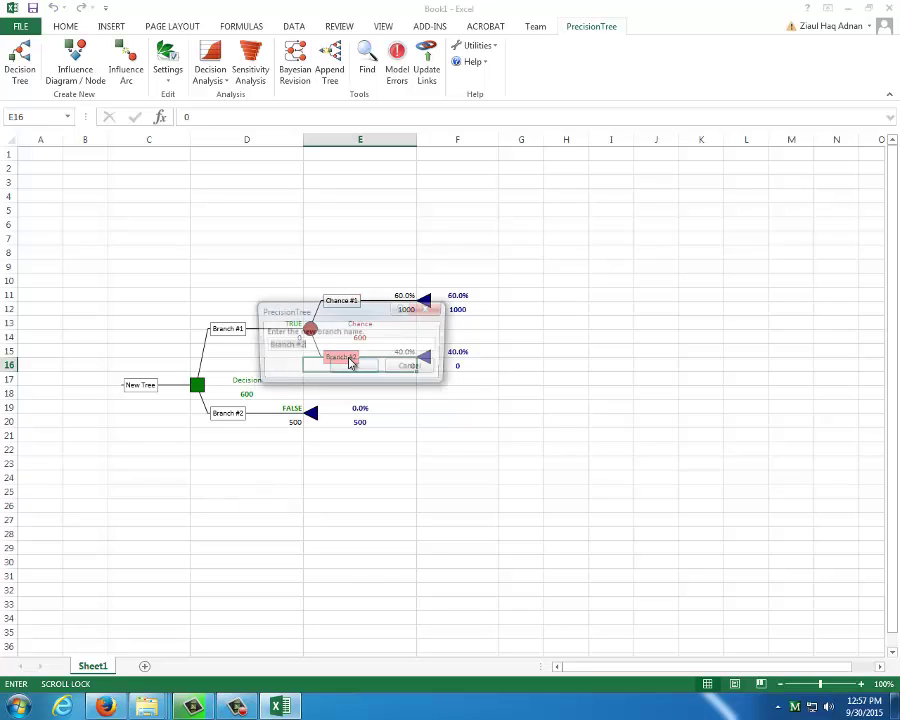
{"action": "left_click_drag", "start_coordinate": [293, 348], "coordinate": [248, 348]}
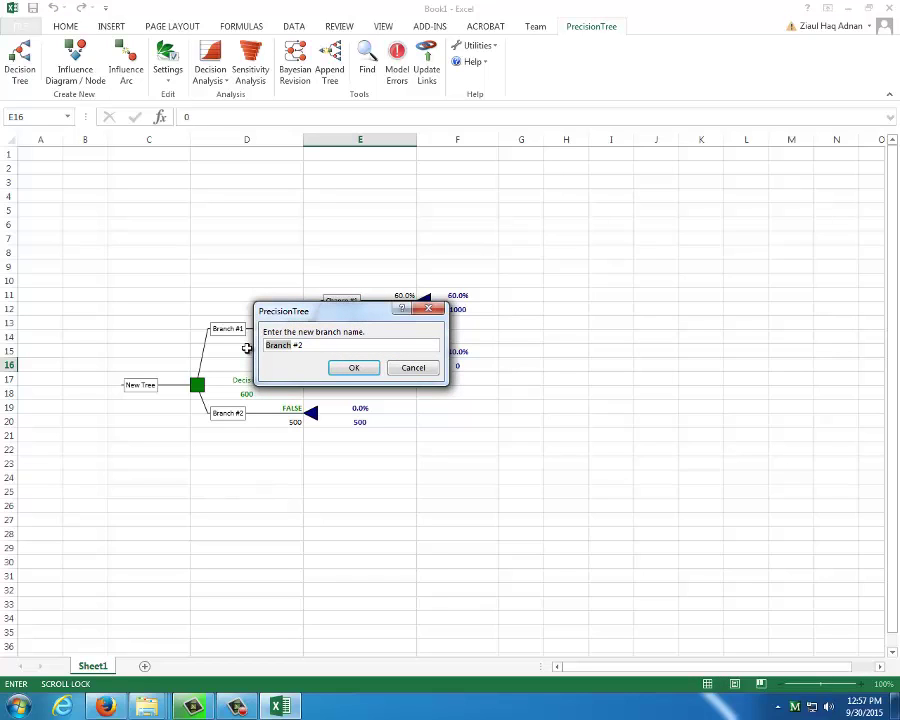
{"action": "type", "text": "Chan"}
{"action": "left_click", "coordinate": [370, 367]}
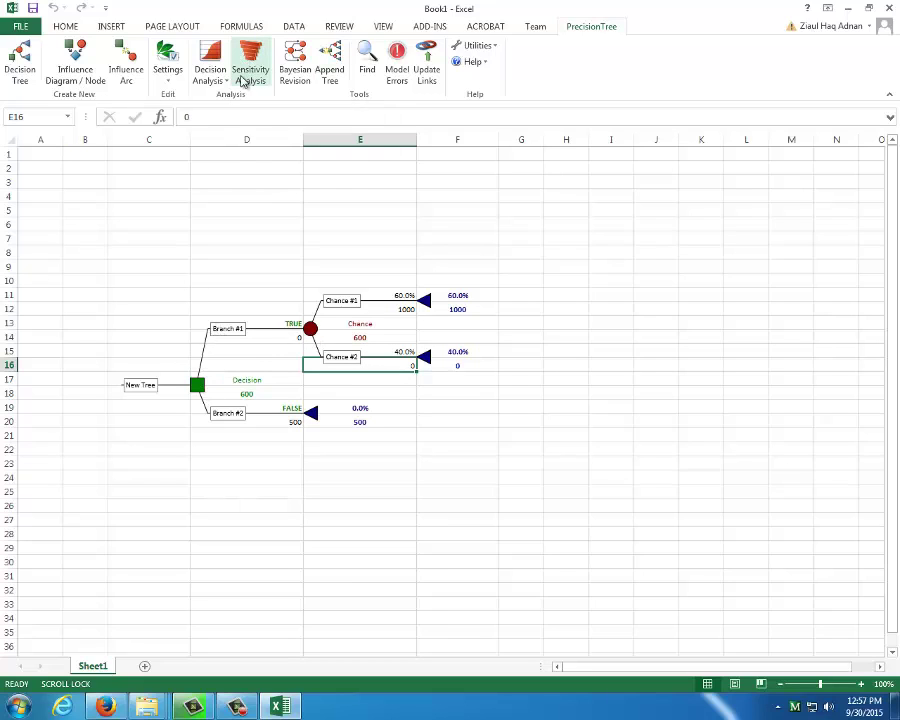
- Start a One-Way Sensitivity Analysis with Entire Model as the starting node
{"action": "left_click", "coordinate": [218, 265]}
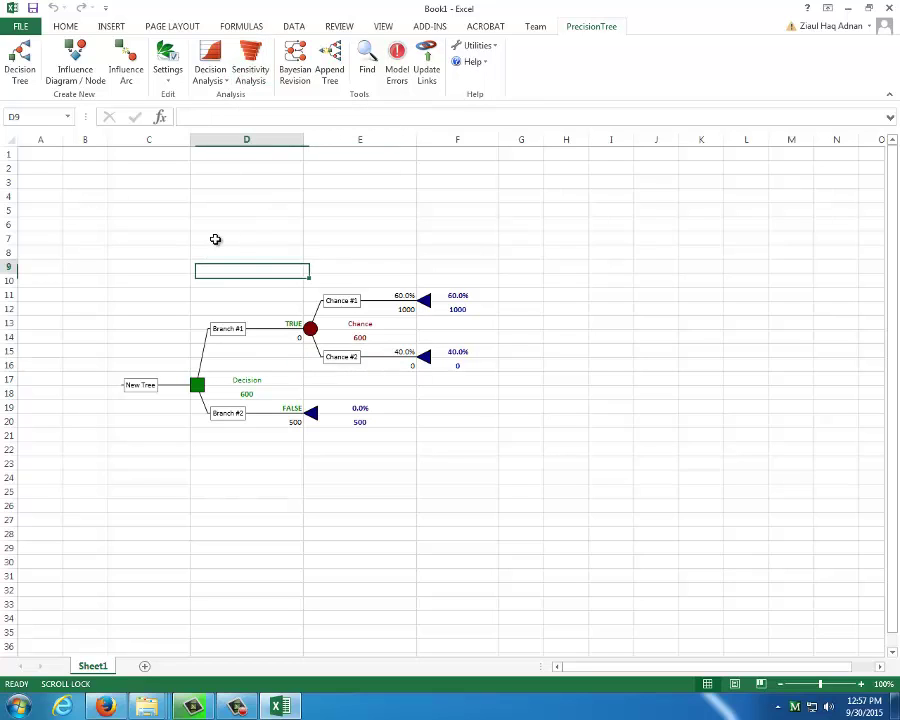
{"action": "left_click", "coordinate": [248, 76]}
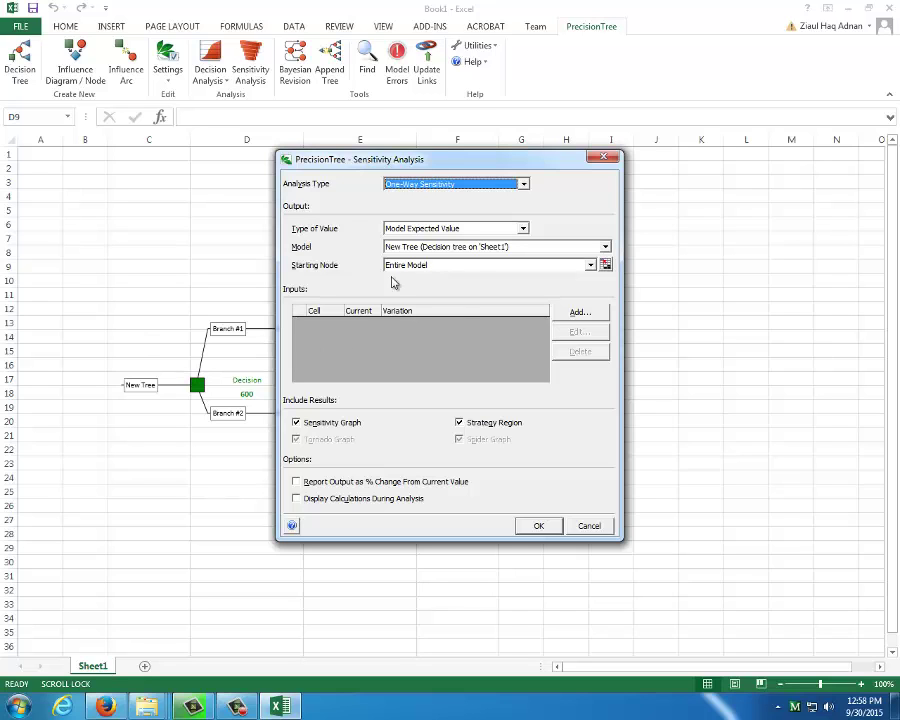
{"action": "left_click_drag", "start_coordinate": [502, 160], "coordinate": [872, 216]}
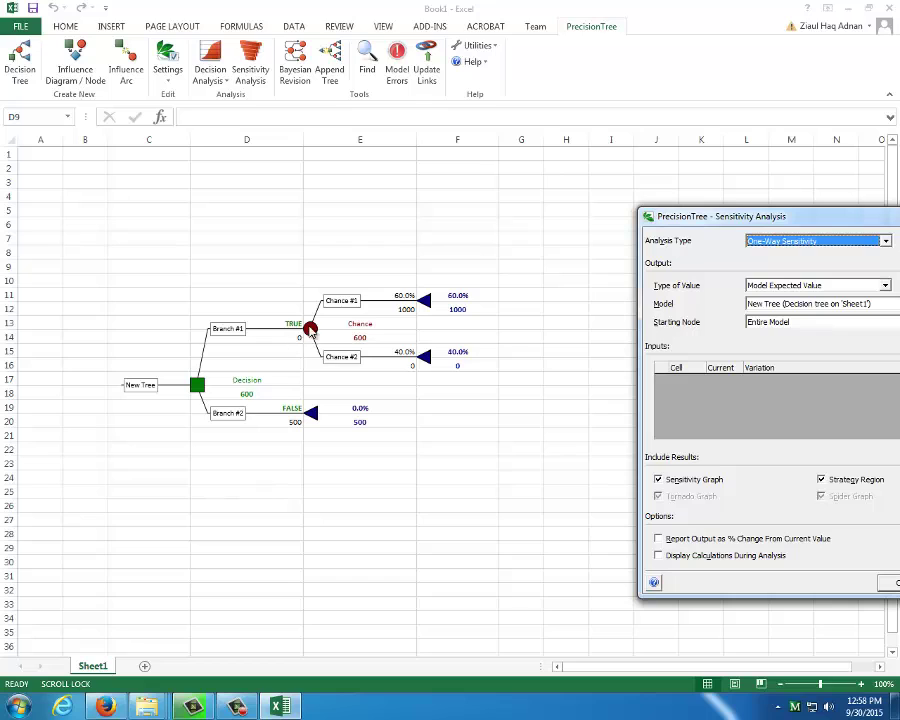
{"action": "left_click", "coordinate": [770, 324]}
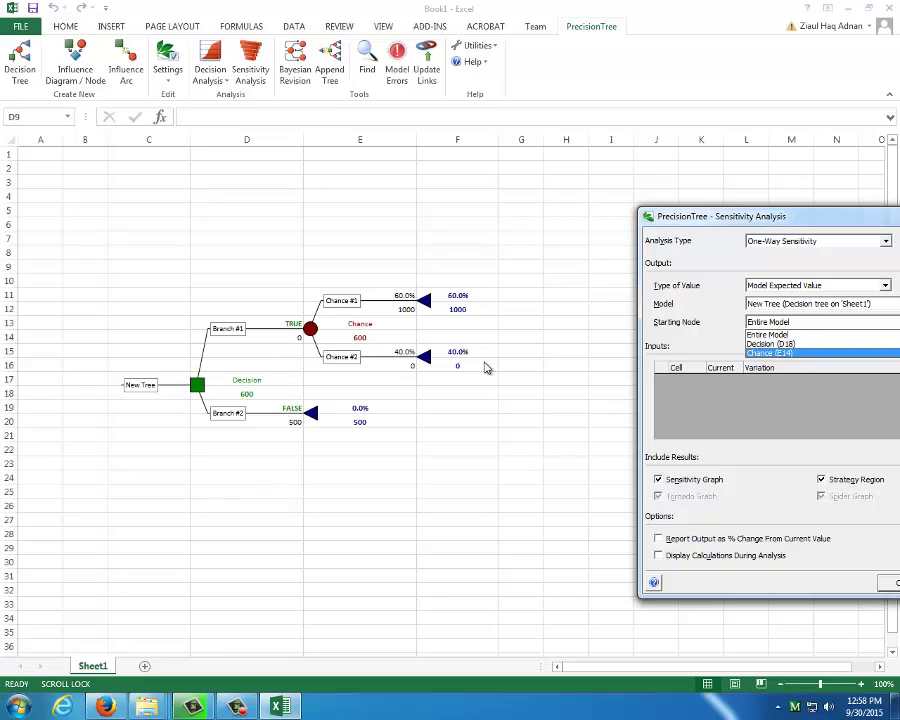
{"action": "left_click", "coordinate": [768, 334]}
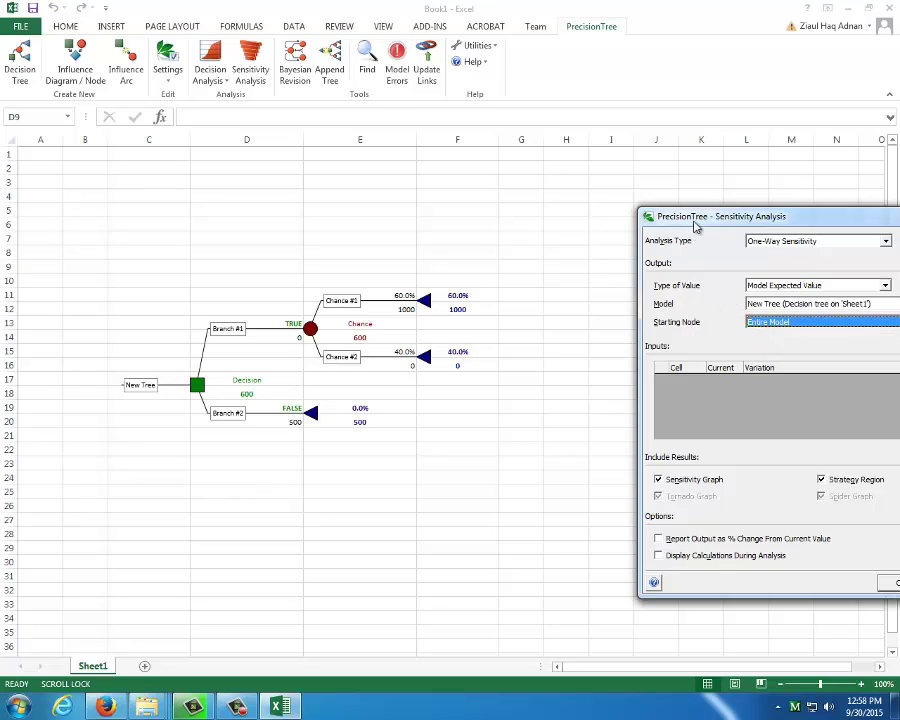
{"action": "left_click_drag", "start_coordinate": [692, 218], "coordinate": [365, 156]}
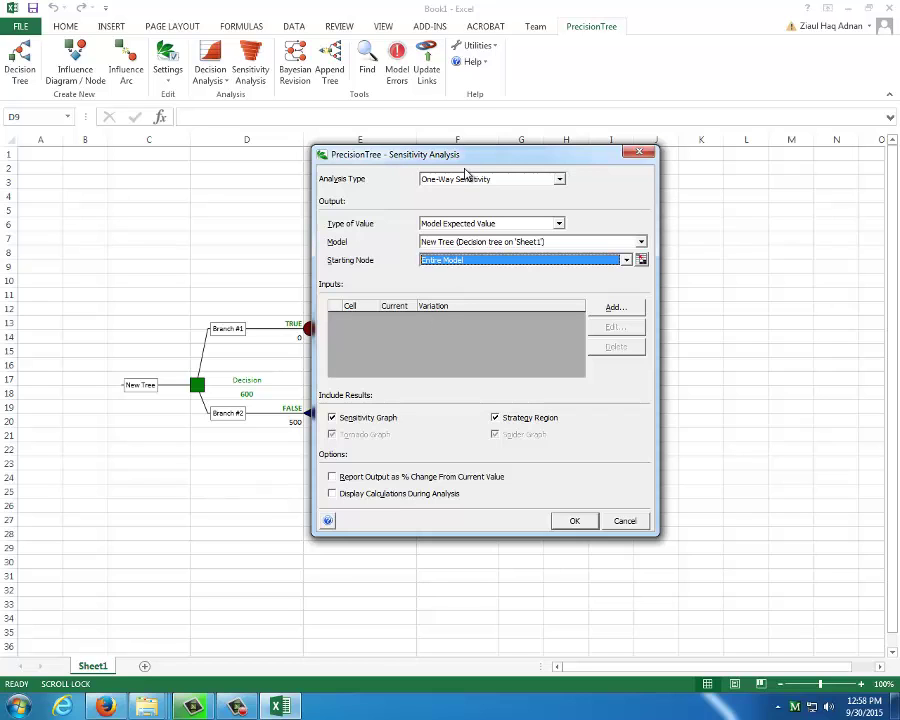
{"action": "left_click_drag", "start_coordinate": [474, 155], "coordinate": [735, 259]}
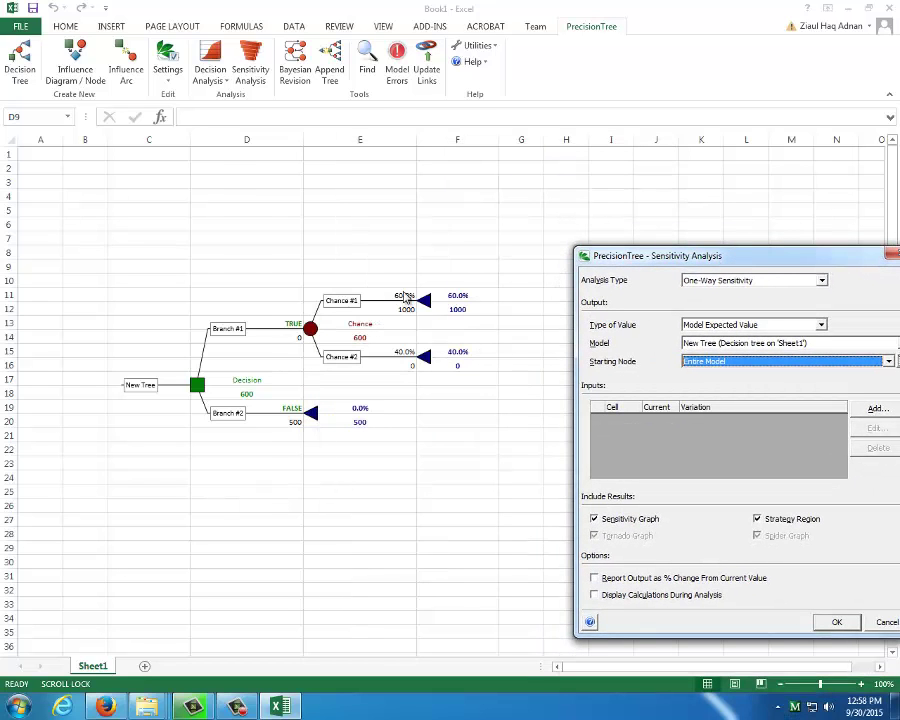
{"action": "left_click_drag", "start_coordinate": [700, 256], "coordinate": [632, 175]}
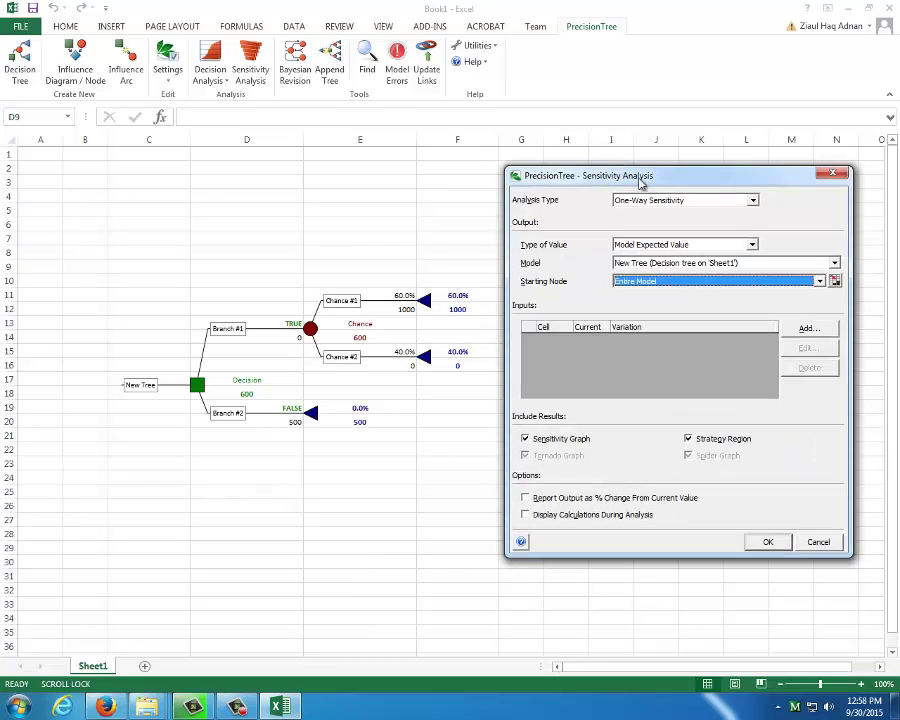
- Add cell E12, the 1000 payoff, as an input to vary
{"action": "left_click", "coordinate": [812, 330]}
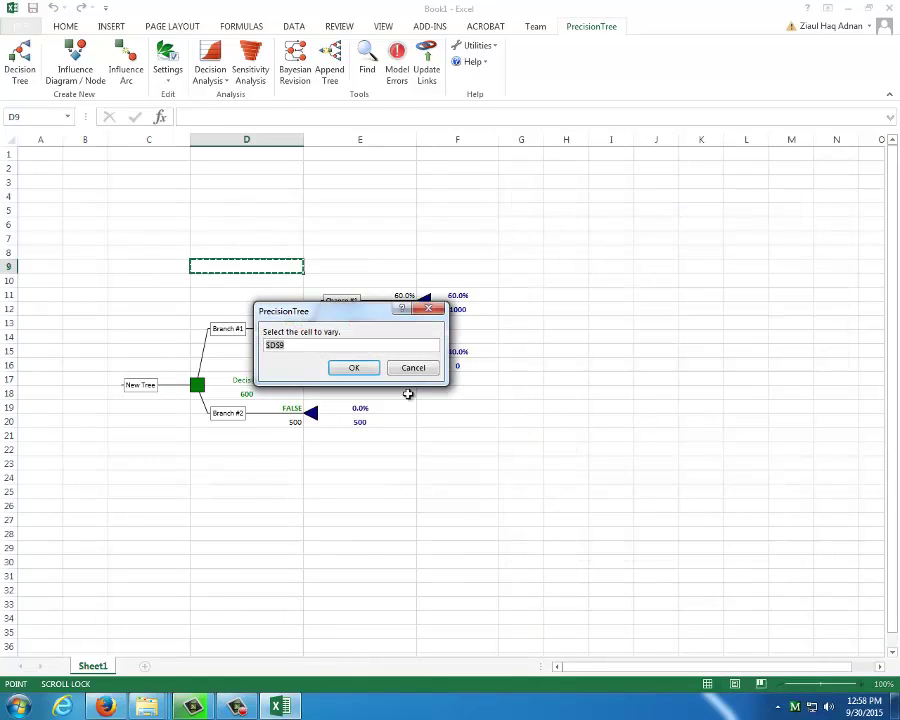
{"action": "left_click_drag", "start_coordinate": [374, 315], "coordinate": [699, 438]}
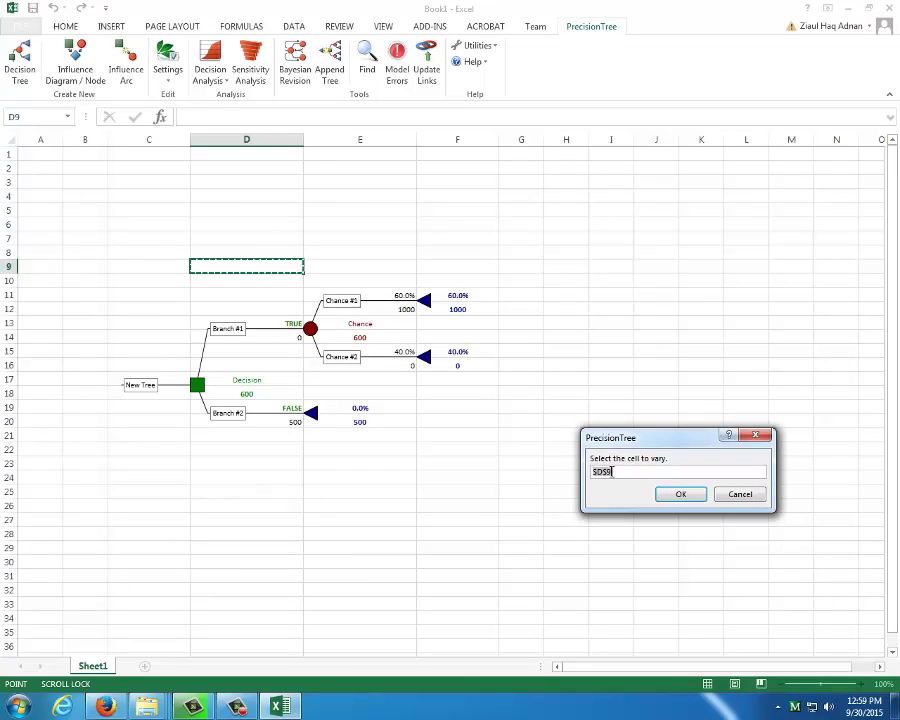
{"action": "left_click", "coordinate": [407, 311]}
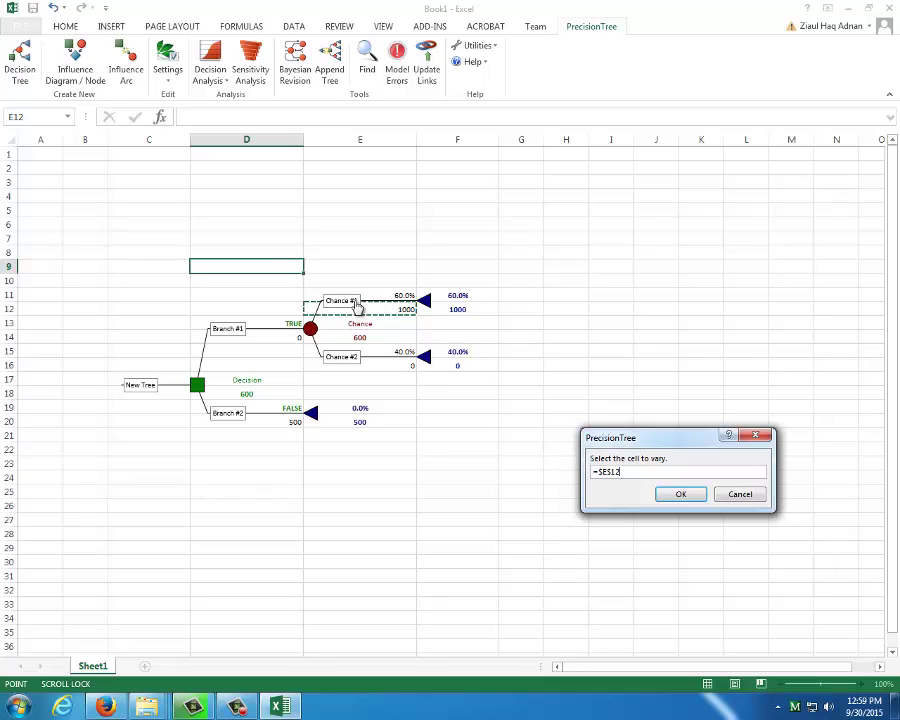
{"action": "left_click", "coordinate": [682, 495]}
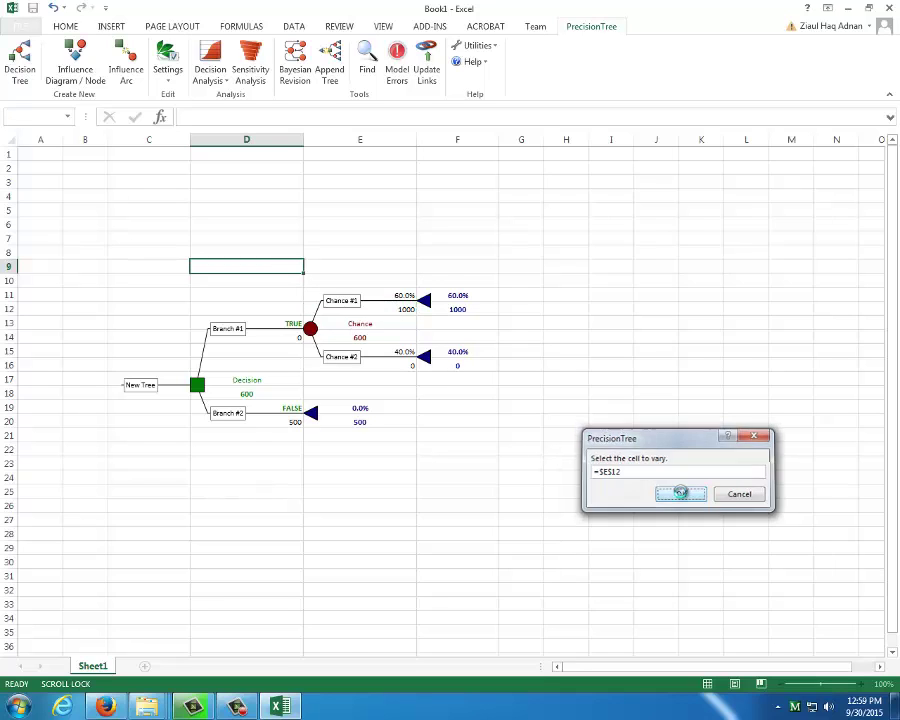
- Label the E12 input and vary it by Actual Minimum and Maximum, 800 to 1200, 11 steps
{"action": "left_click_drag", "start_coordinate": [434, 238], "coordinate": [698, 254]}
{"action": "left_click_drag", "start_coordinate": [710, 311], "coordinate": [670, 313]}
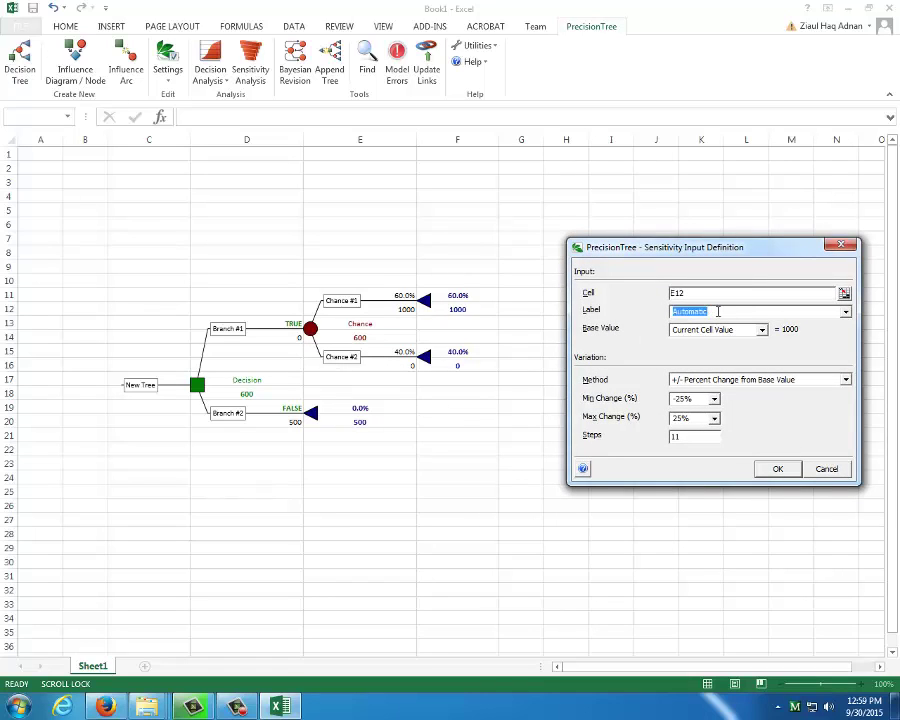
{"action": "type", "text": "Cha"}
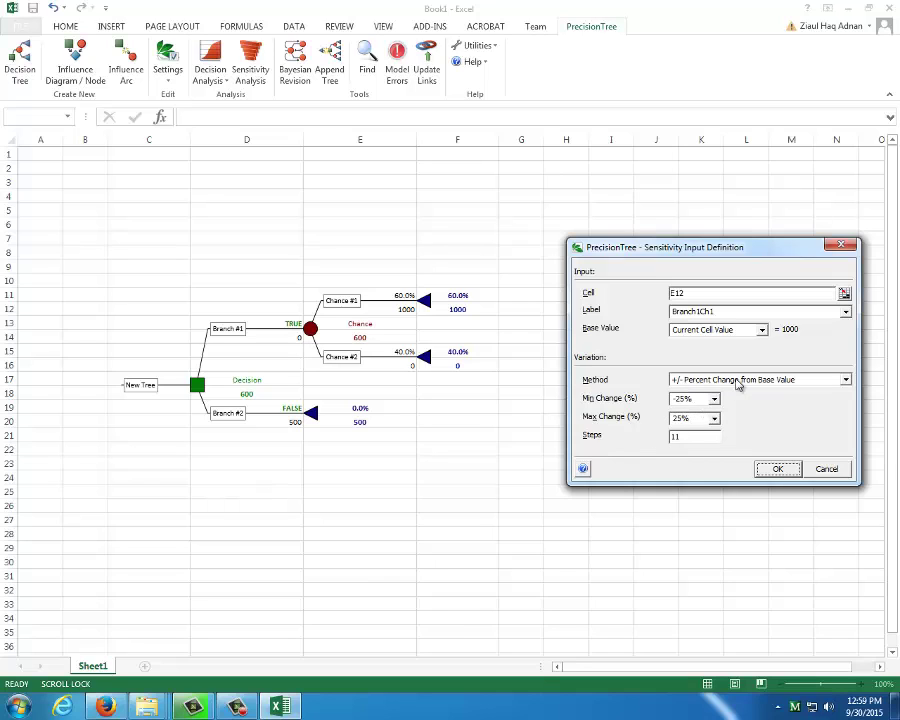
{"action": "left_click", "coordinate": [737, 385]}
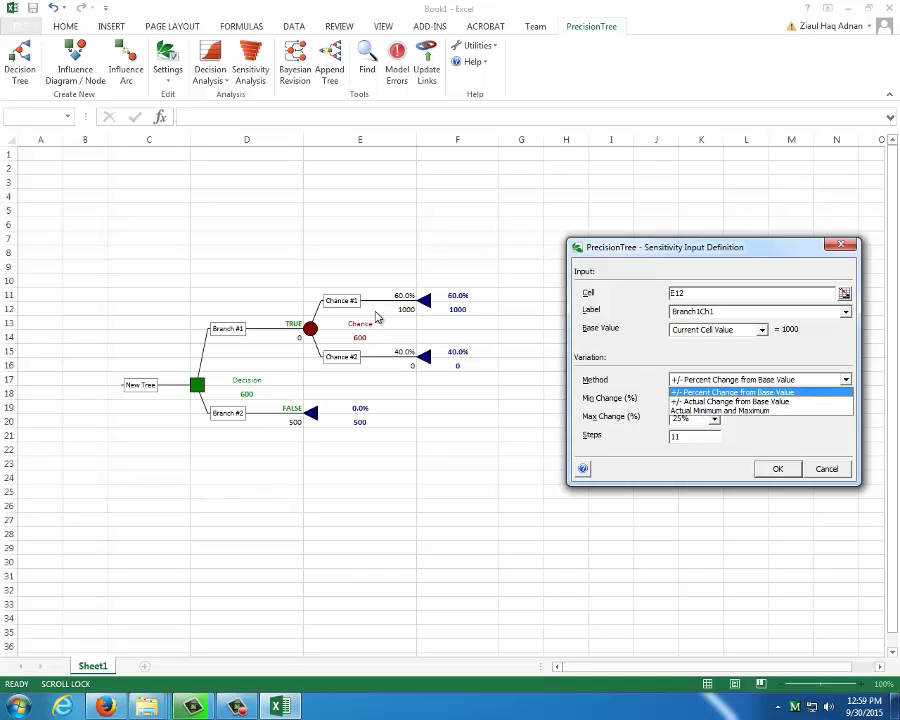
{"action": "left_click", "coordinate": [700, 411]}
{"action": "left_click", "coordinate": [697, 399]}
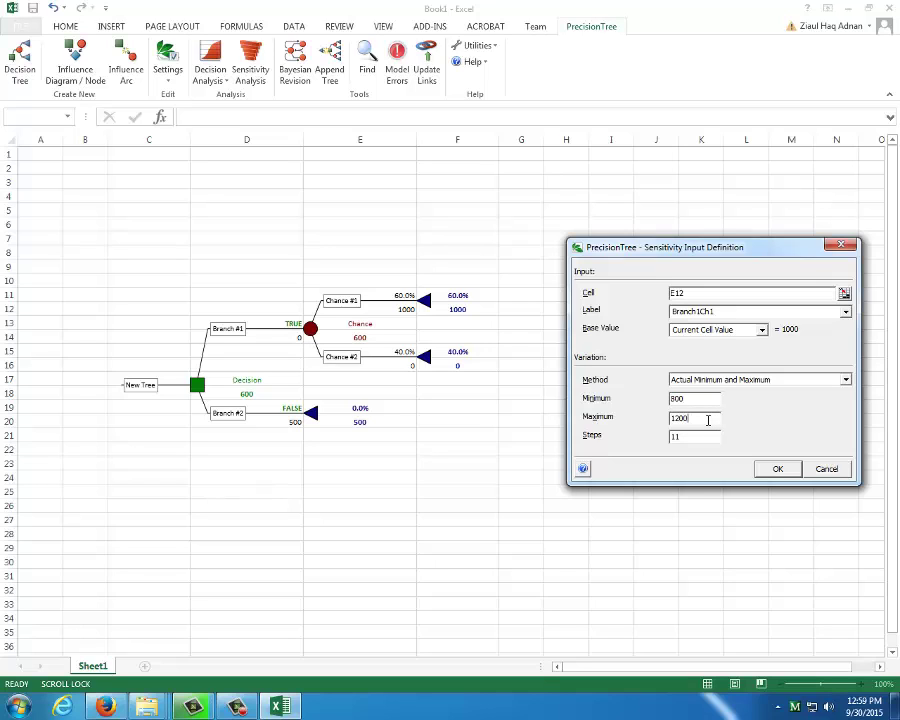
{"action": "left_click", "coordinate": [785, 470]}
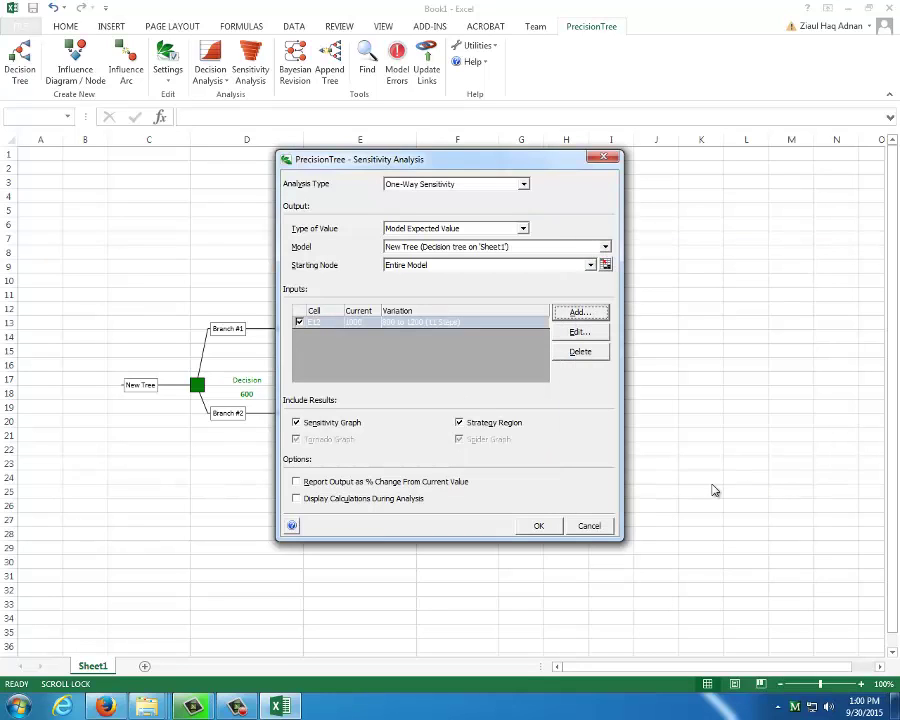
- Add E11, the 60% chance probability, as the second cell to vary
{"action": "left_click", "coordinate": [583, 312]}
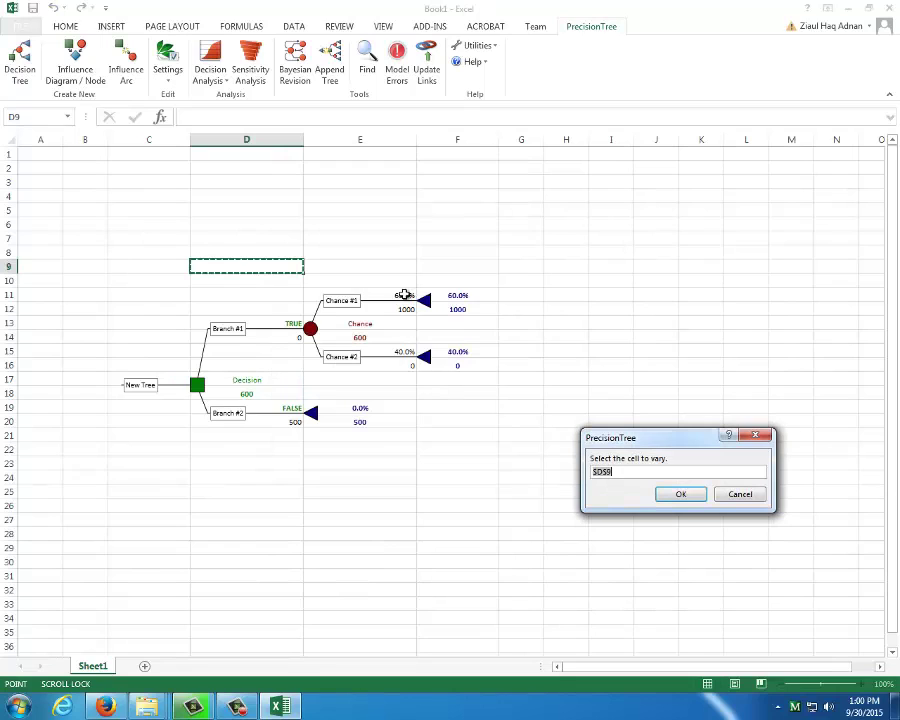
{"action": "left_click", "coordinate": [661, 472]}
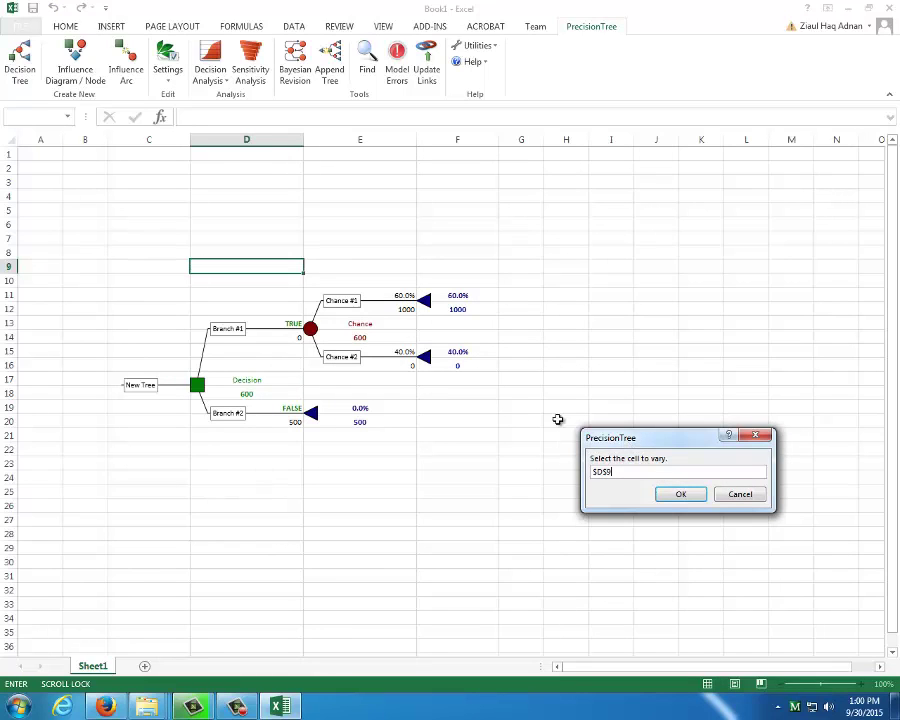
{"action": "type", "text": "+"}
{"action": "left_click", "coordinate": [397, 293]}
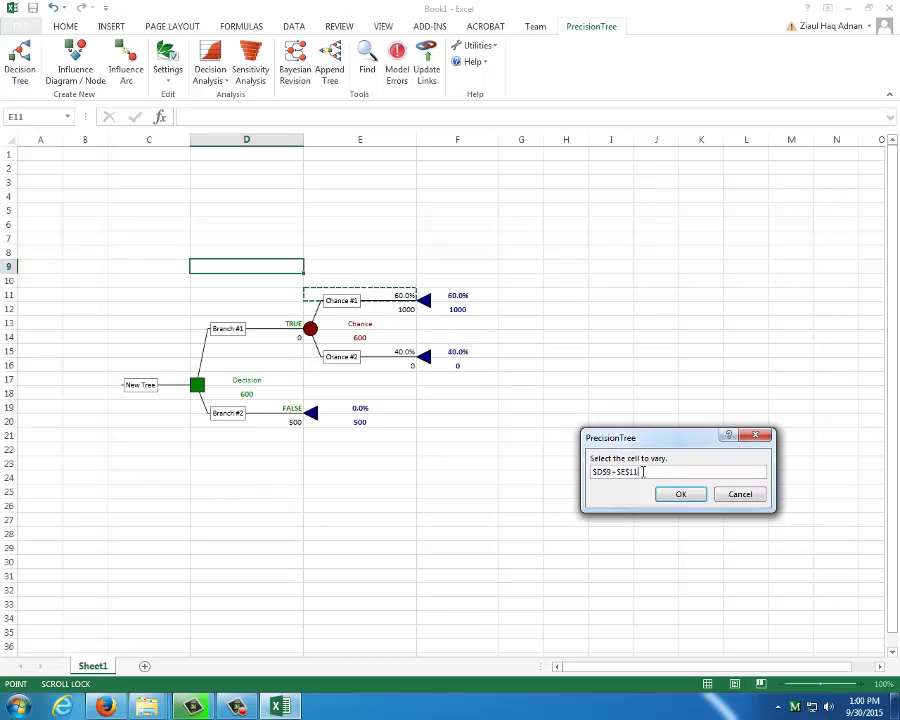
{"action": "left_click_drag", "start_coordinate": [638, 472], "coordinate": [573, 472]}
{"action": "key", "text": "BackSpace"}
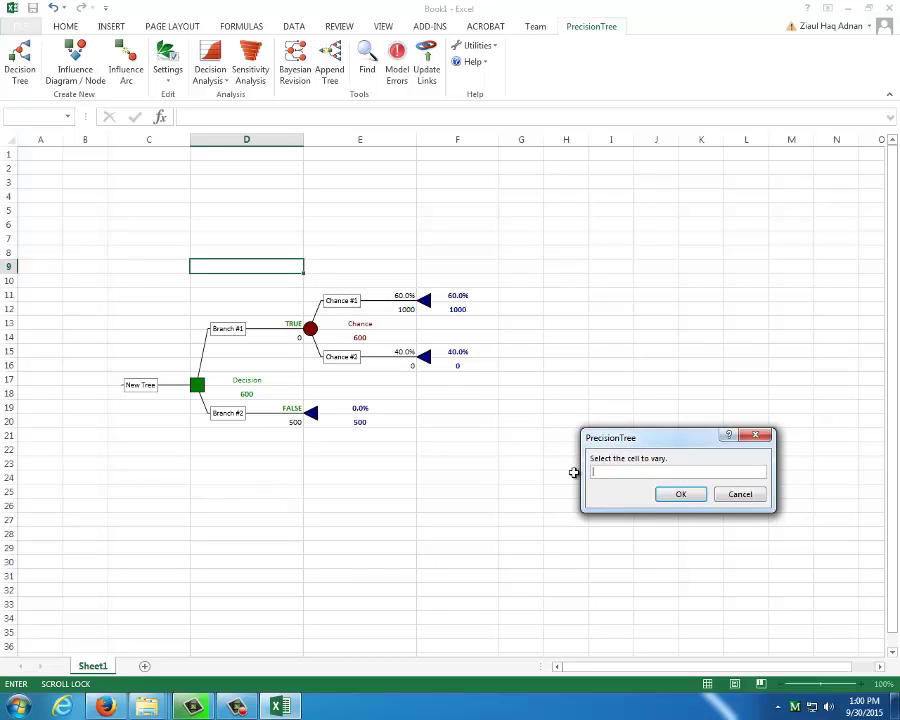
{"action": "left_click", "coordinate": [405, 294]}
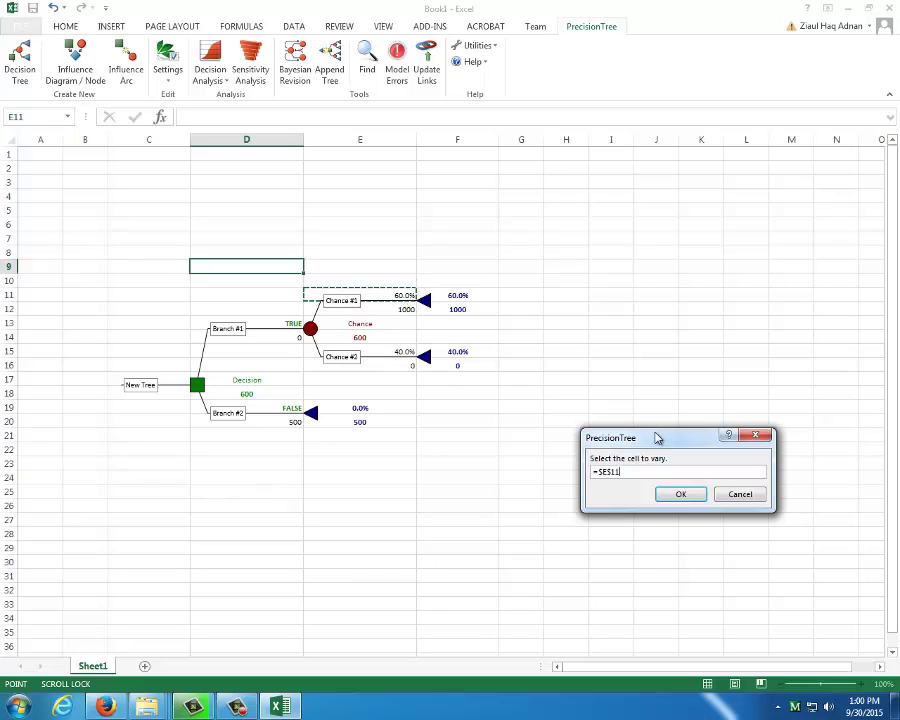
{"action": "left_click", "coordinate": [679, 494]}
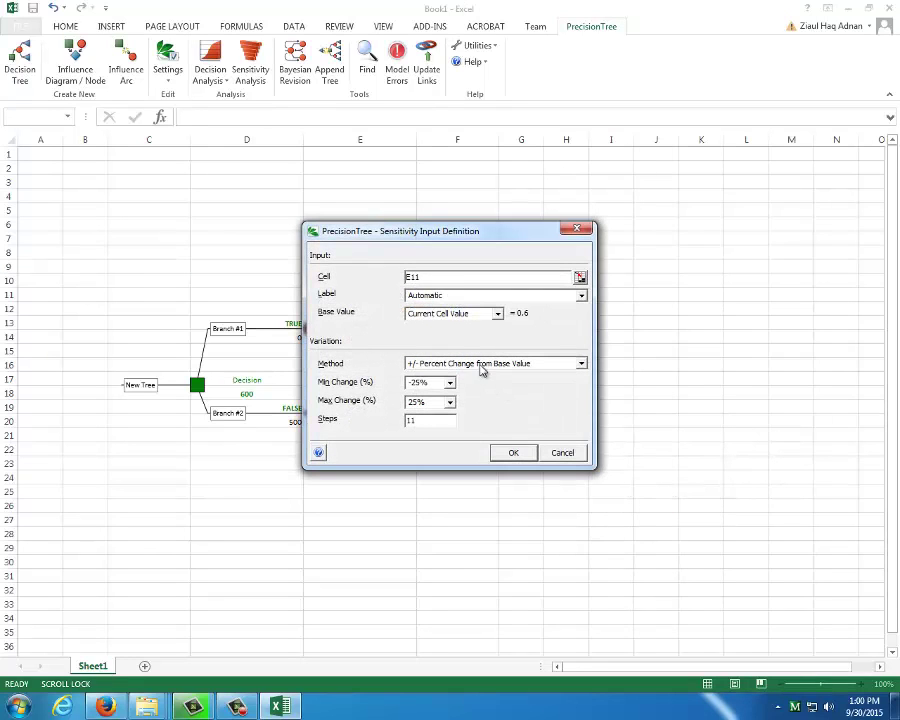
- Label the E11 input Prob1, keeping ±25% variation in 11 steps
{"action": "left_click", "coordinate": [475, 295]}
{"action": "type", "text": "PO"}
{"action": "left_click_drag", "start_coordinate": [465, 243], "coordinate": [660, 282]}
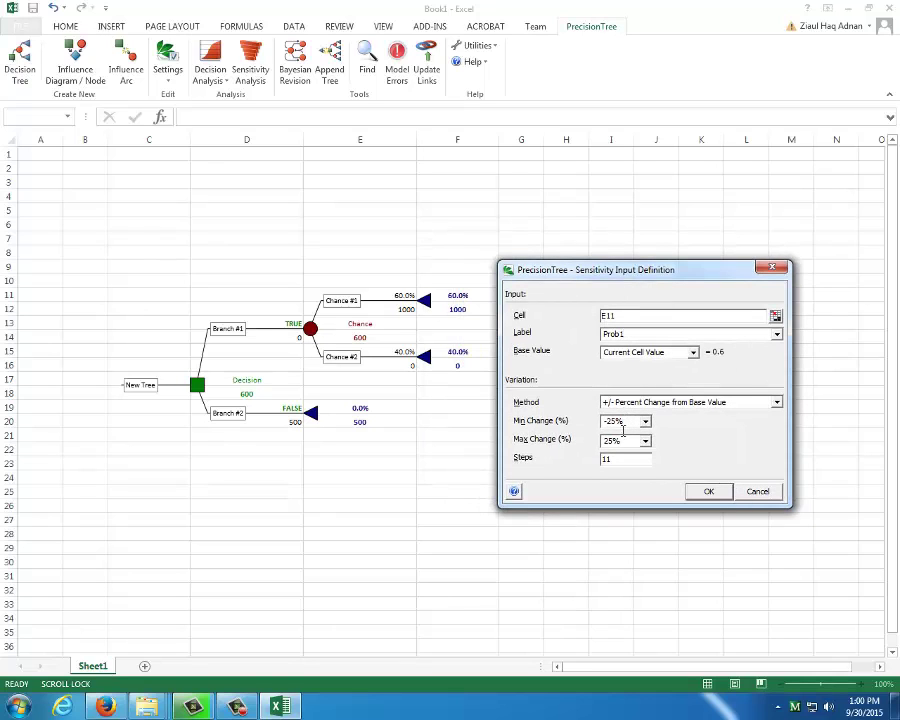
{"action": "left_click", "coordinate": [705, 491]}
- Add D20, Branch #2's 500 payoff, as an input varying from actual minimum 400 to maximum 1000 in 11 steps
{"action": "left_click_drag", "start_coordinate": [432, 162], "coordinate": [509, 160]}
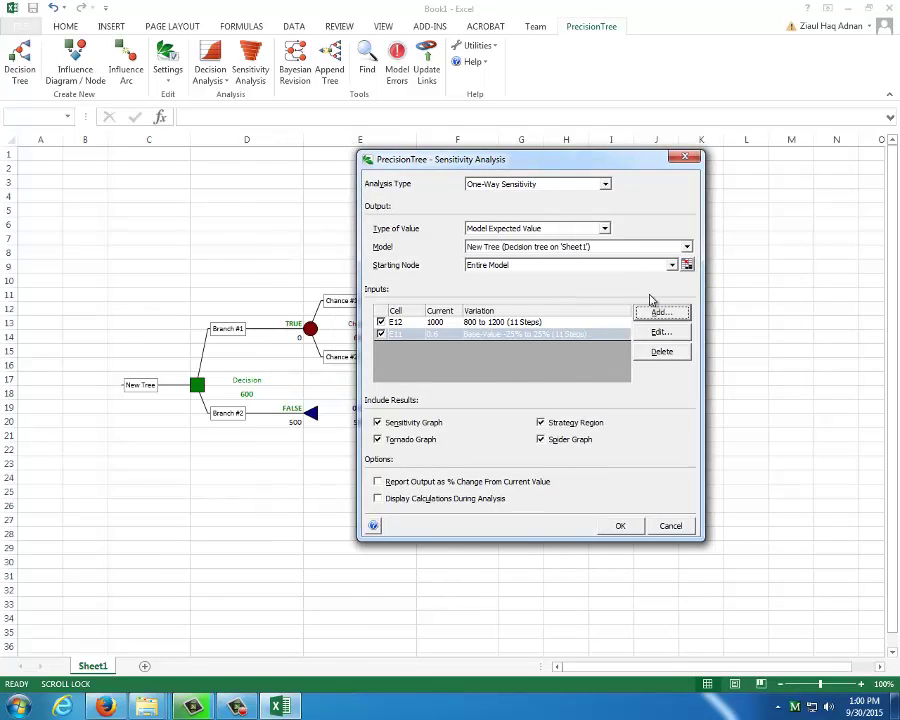
{"action": "left_click", "coordinate": [657, 310]}
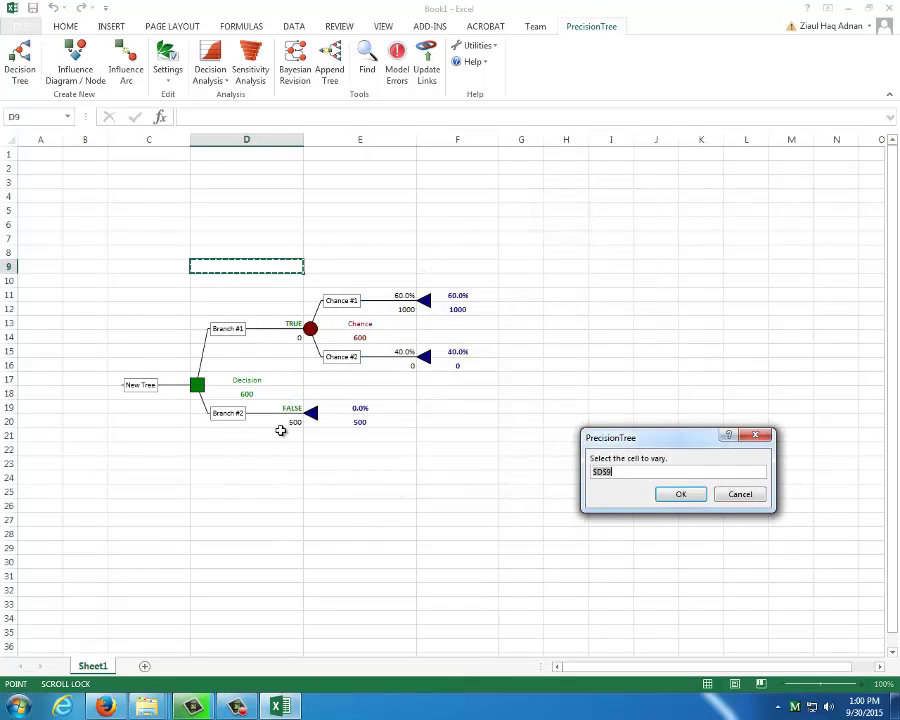
{"action": "left_click", "coordinate": [290, 420]}
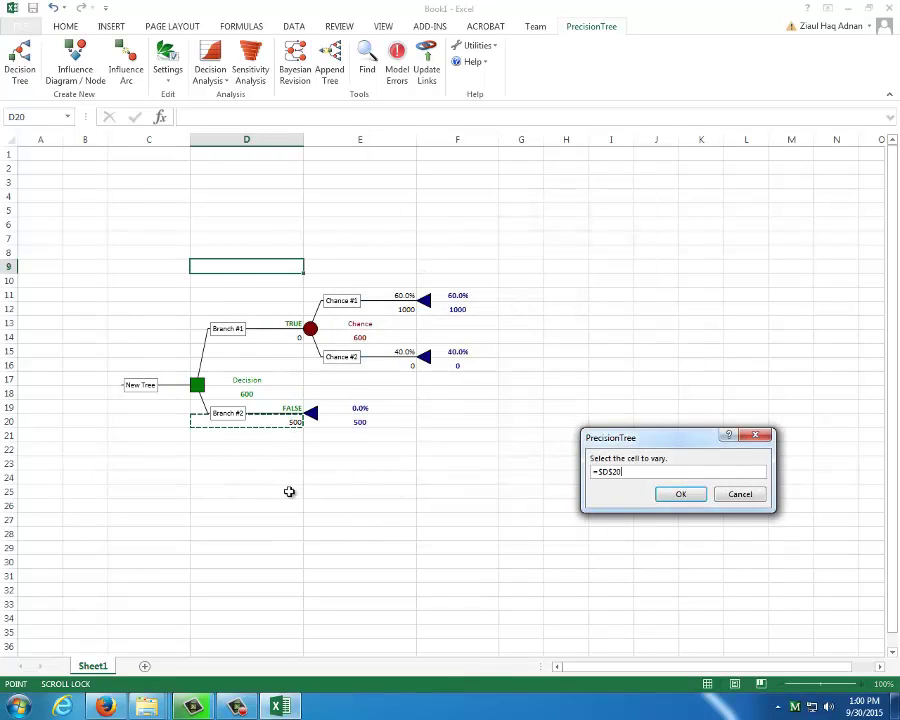
{"action": "left_click", "coordinate": [695, 496]}
{"action": "left_click", "coordinate": [463, 364]}
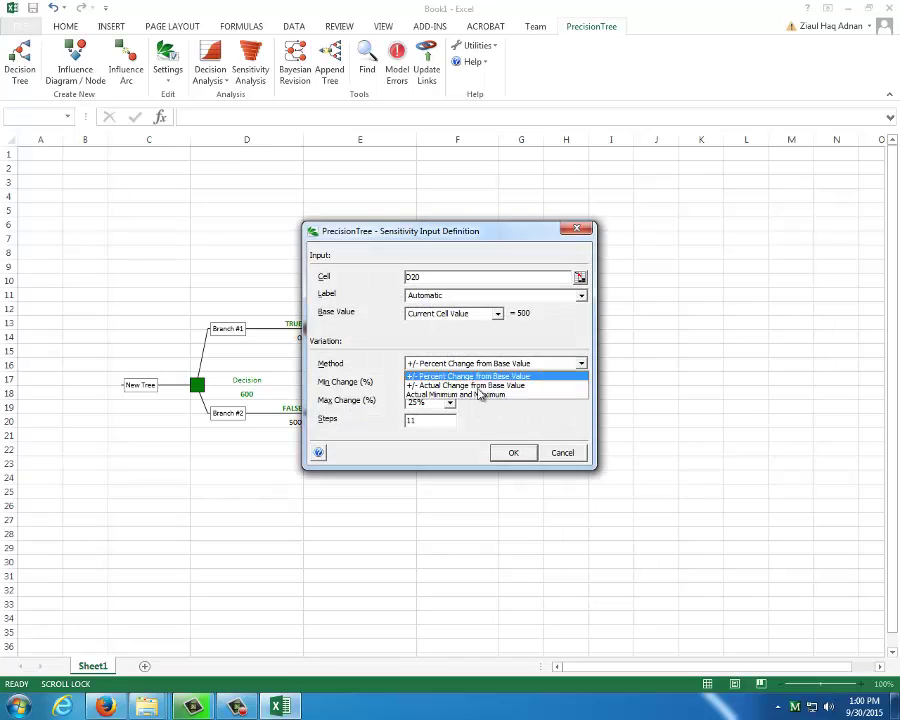
{"action": "left_click", "coordinate": [462, 392]}
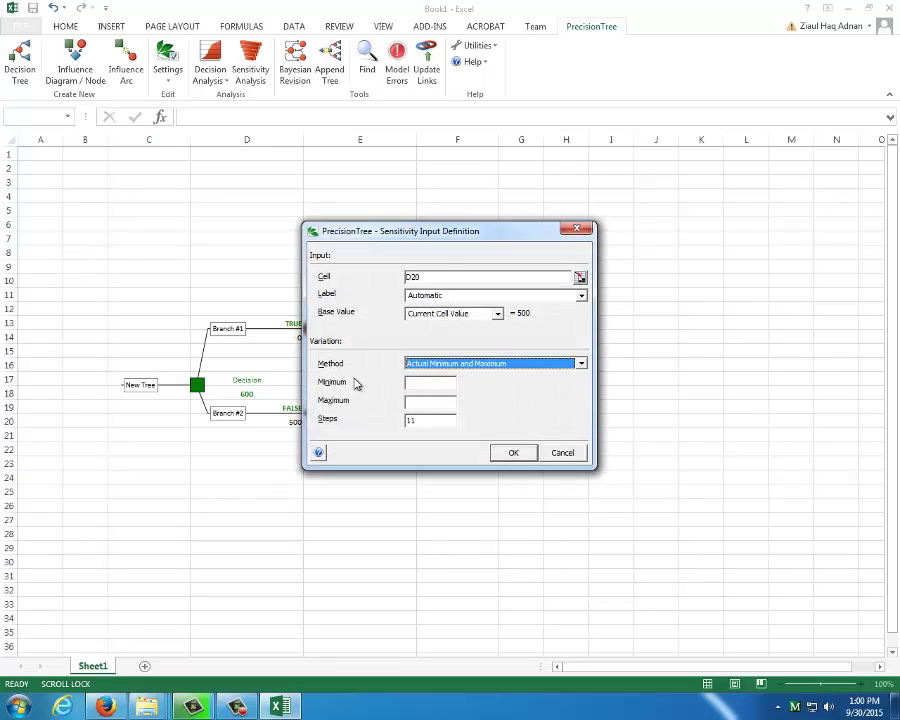
{"action": "key", "text": "Tab"}
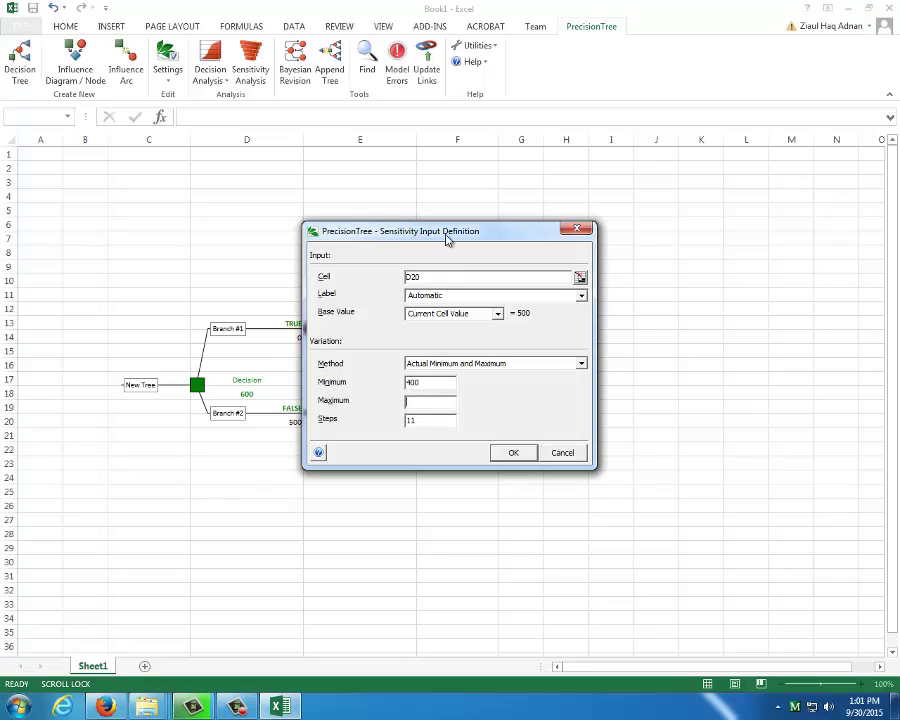
{"action": "left_click_drag", "start_coordinate": [446, 240], "coordinate": [642, 271]}
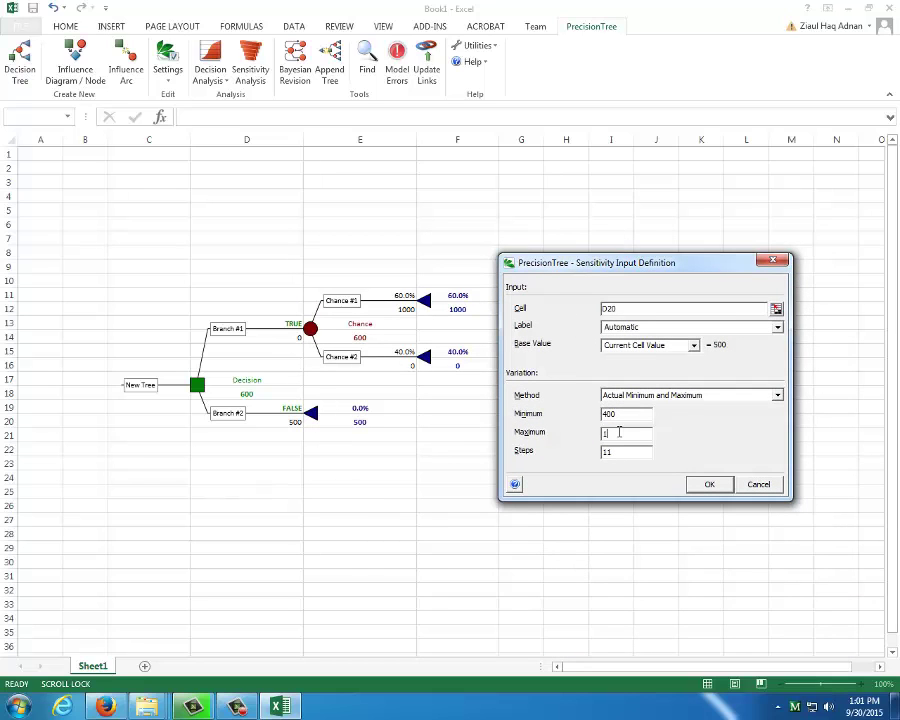
{"action": "left_click", "coordinate": [709, 485]}
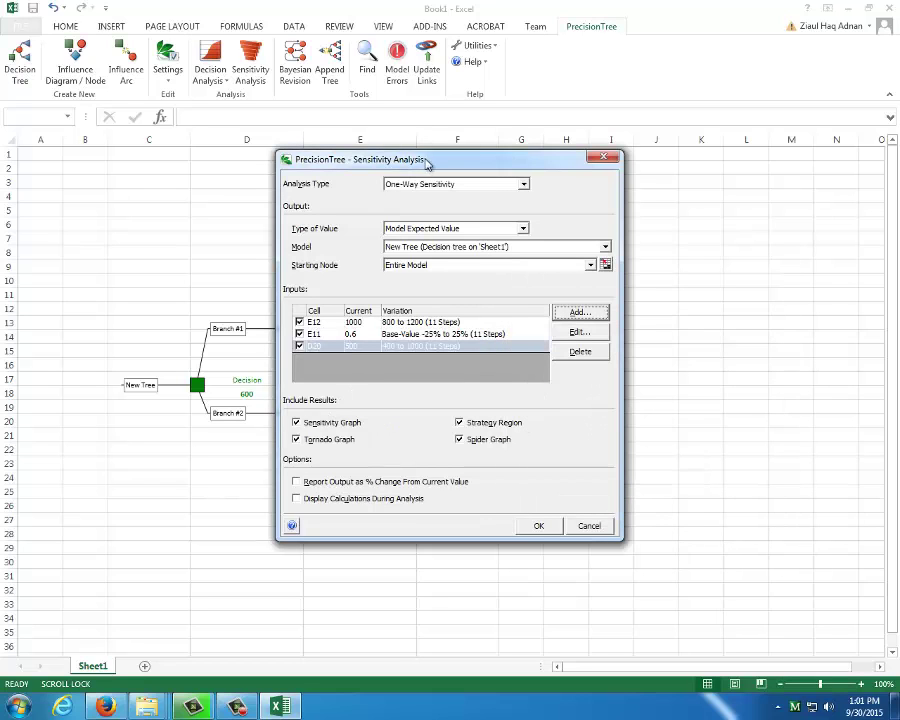
{"action": "left_click_drag", "start_coordinate": [442, 156], "coordinate": [697, 148]}
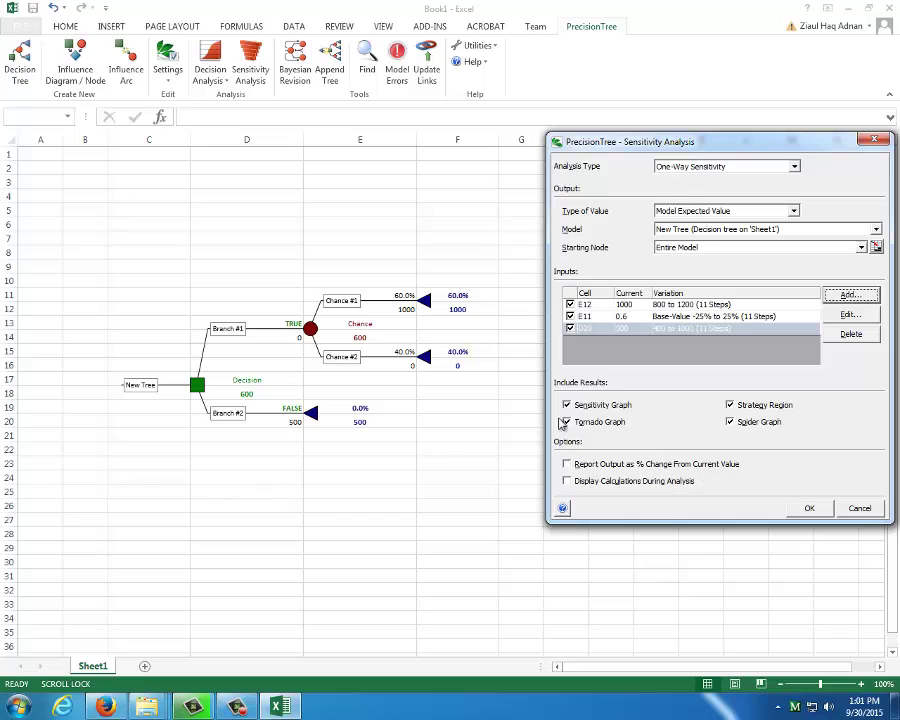
- Run the analysis with the sensitivity, tornado, spider and strategy-region graphs all checked
{"action": "left_click", "coordinate": [823, 507]}
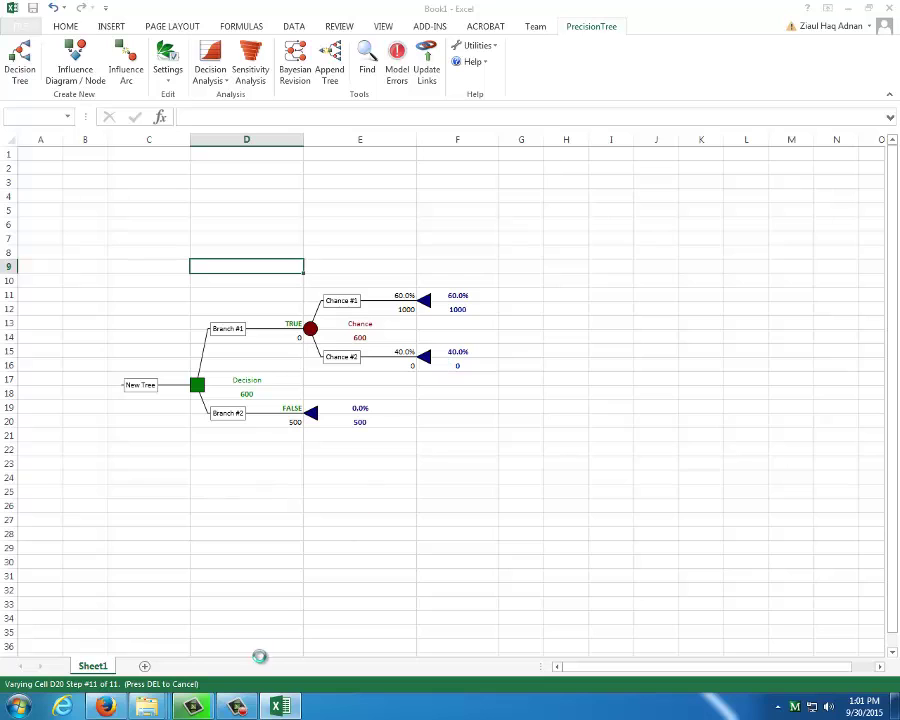
{"action": "mouse_move", "coordinate": [203, 708]}
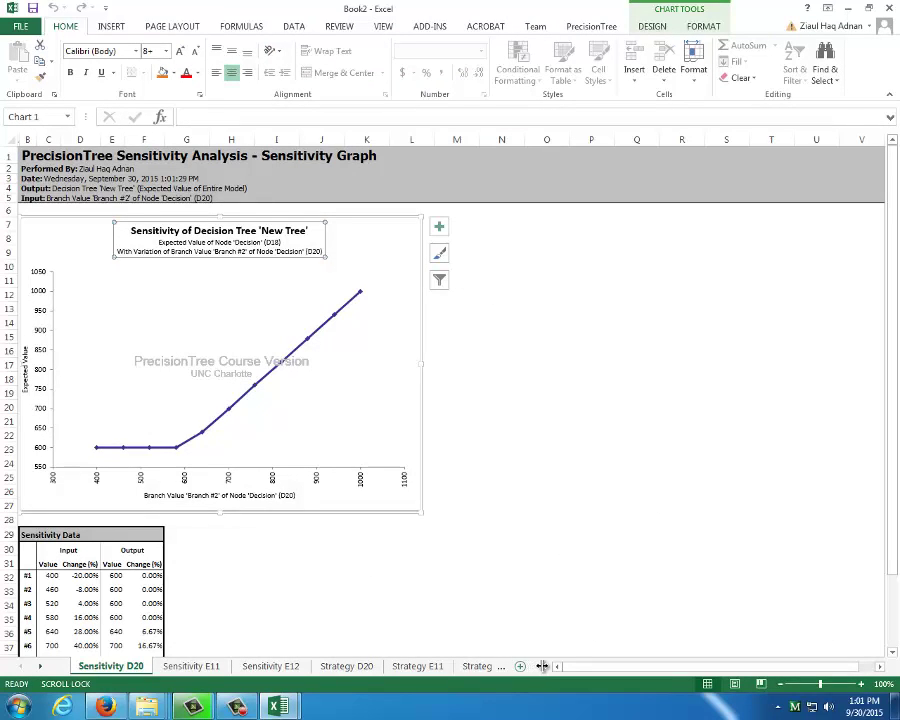
- Show the Tornado sheet and inspect the bars ranking E12, E11 and D20
{"action": "left_click_drag", "start_coordinate": [543, 666], "coordinate": [719, 662]}
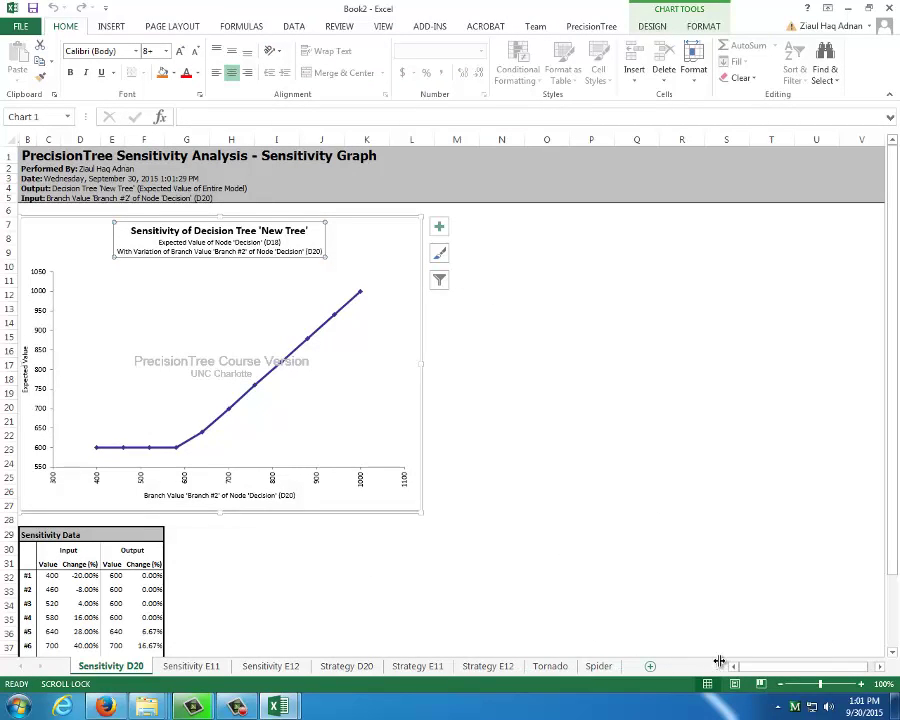
{"action": "left_click", "coordinate": [557, 667]}
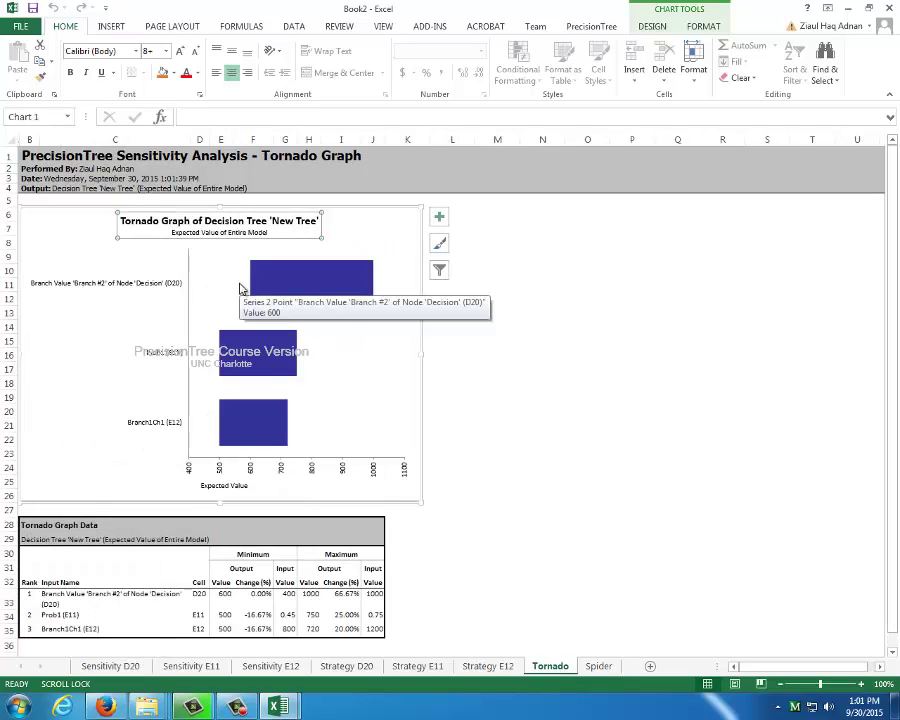
{"action": "mouse_move", "coordinate": [306, 268]}
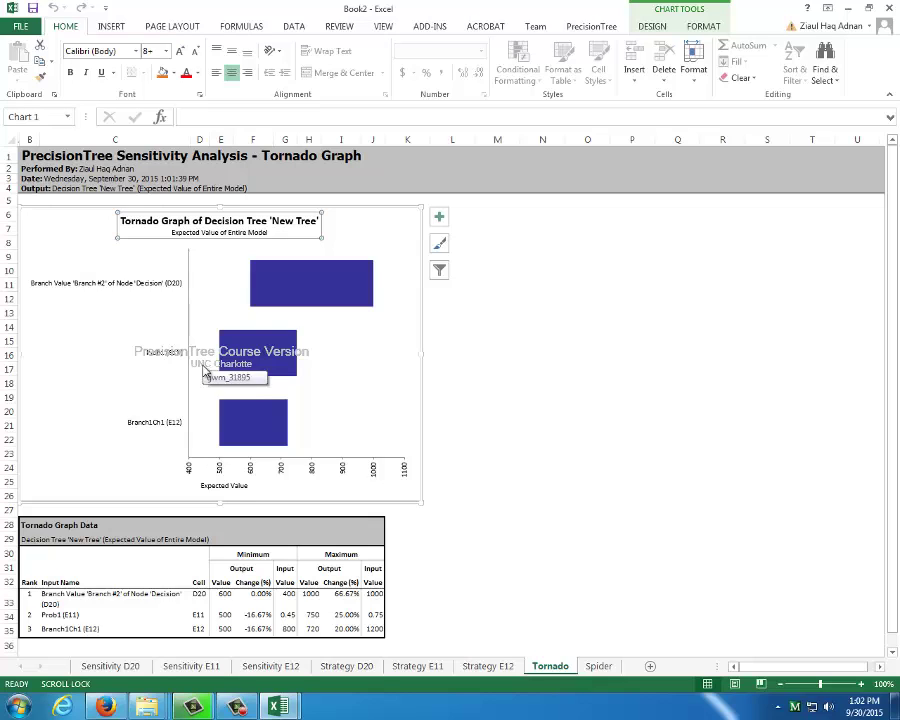
{"action": "scroll", "coordinate": [204, 372], "scroll_direction": "down", "scroll_amount": 1}
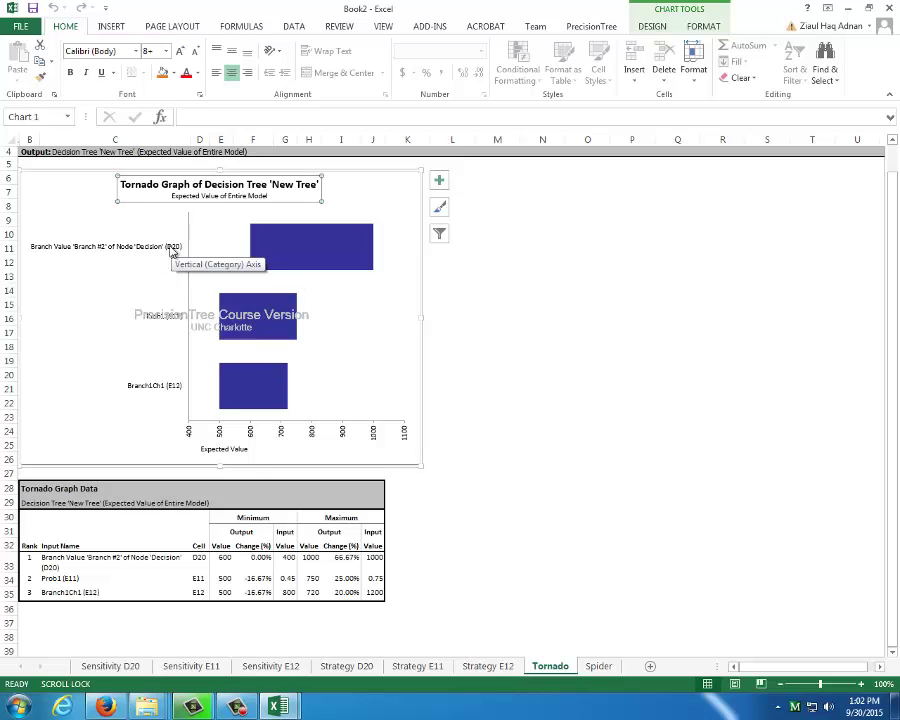
- Bring up the Spider graph and inspect its input lines
{"action": "left_click", "coordinate": [598, 665]}
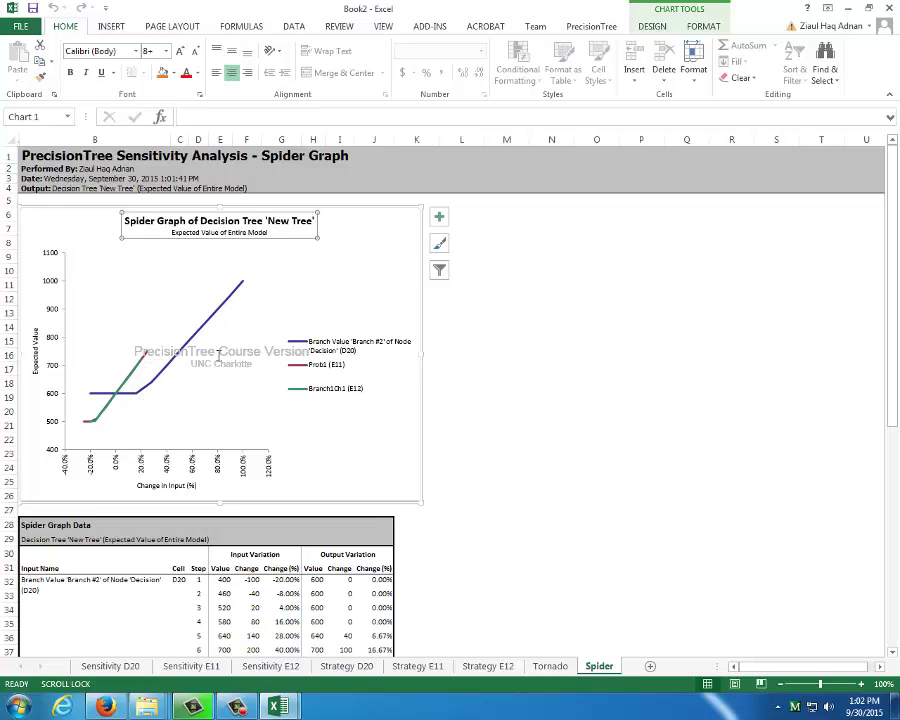
{"action": "mouse_move", "coordinate": [119, 400]}
{"action": "mouse_move", "coordinate": [135, 373]}
- Return to the Book1 tree and enter 1000 as Branch #2's payoff in D20
{"action": "mouse_move", "coordinate": [280, 708]}
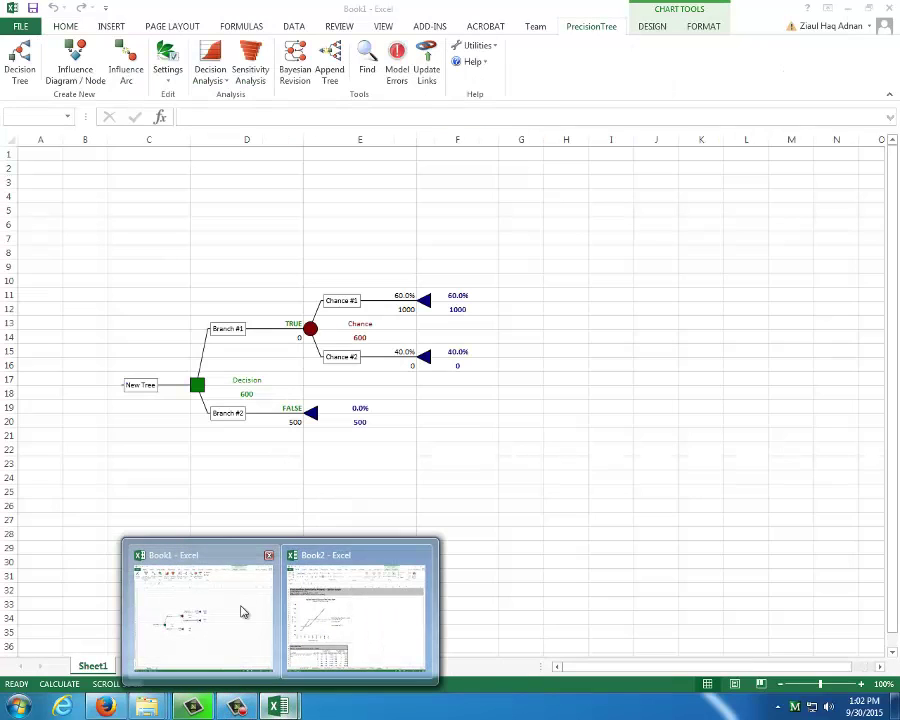
{"action": "left_click", "coordinate": [240, 605]}
{"action": "key", "text": "Escape"}
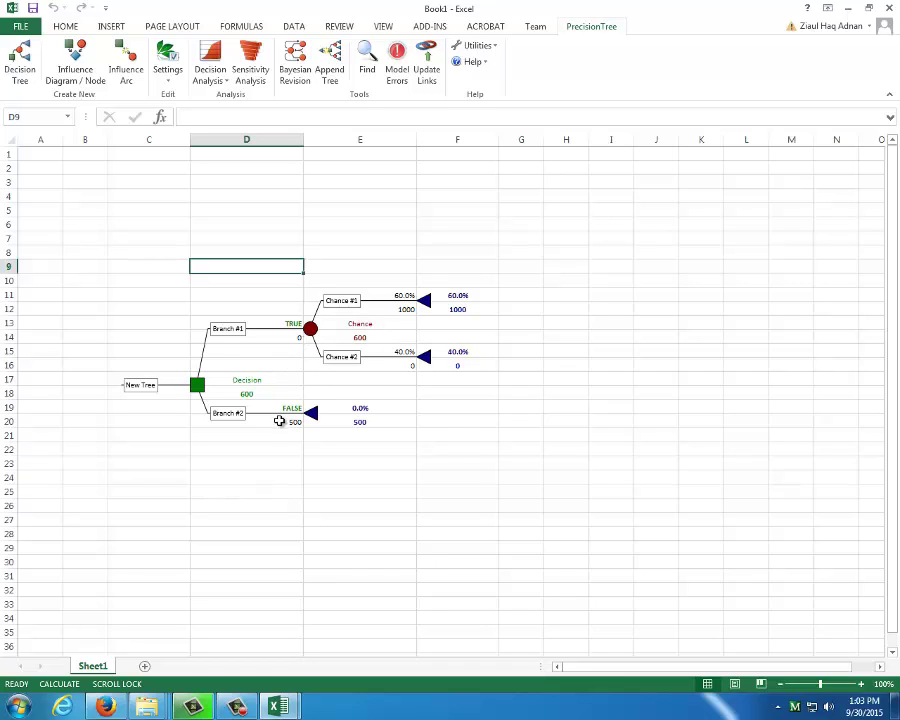
{"action": "left_click", "coordinate": [295, 421]}
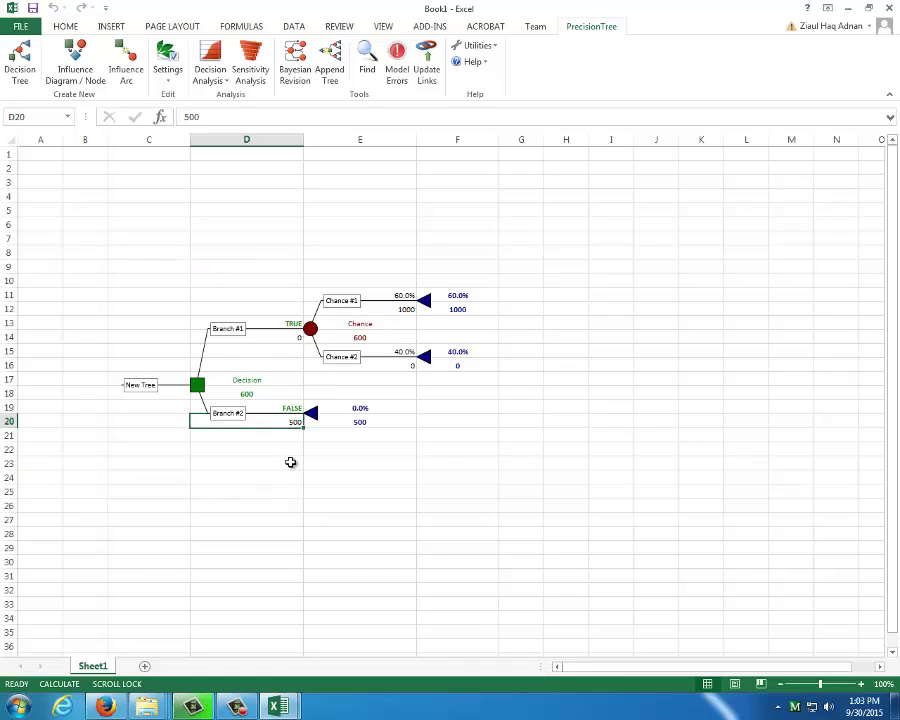
{"action": "type", "text": "10"}
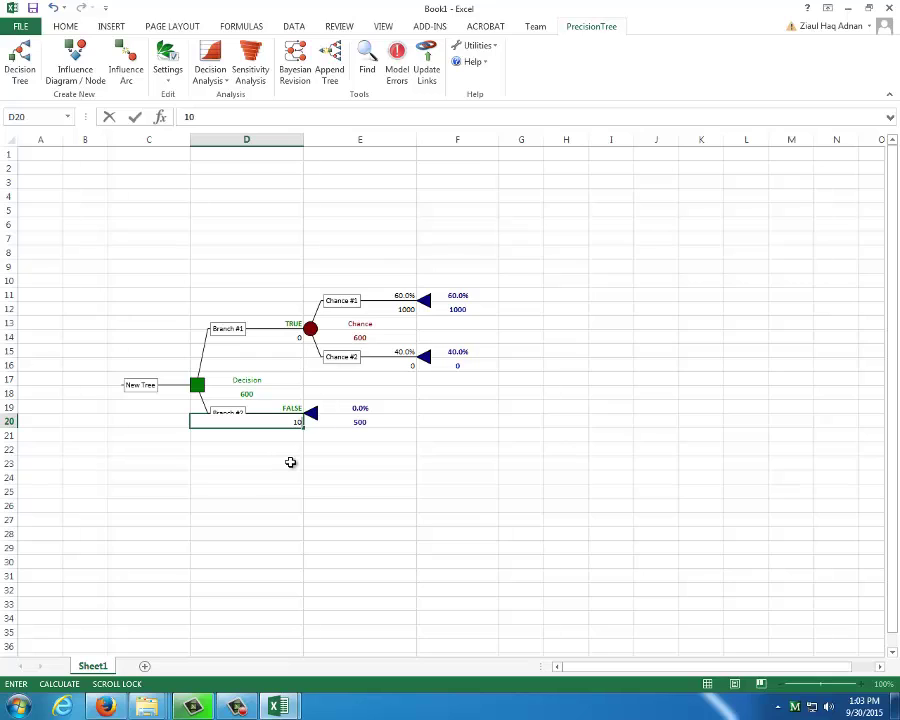
{"action": "type", "text": "00"}
{"action": "key", "text": "Return"}
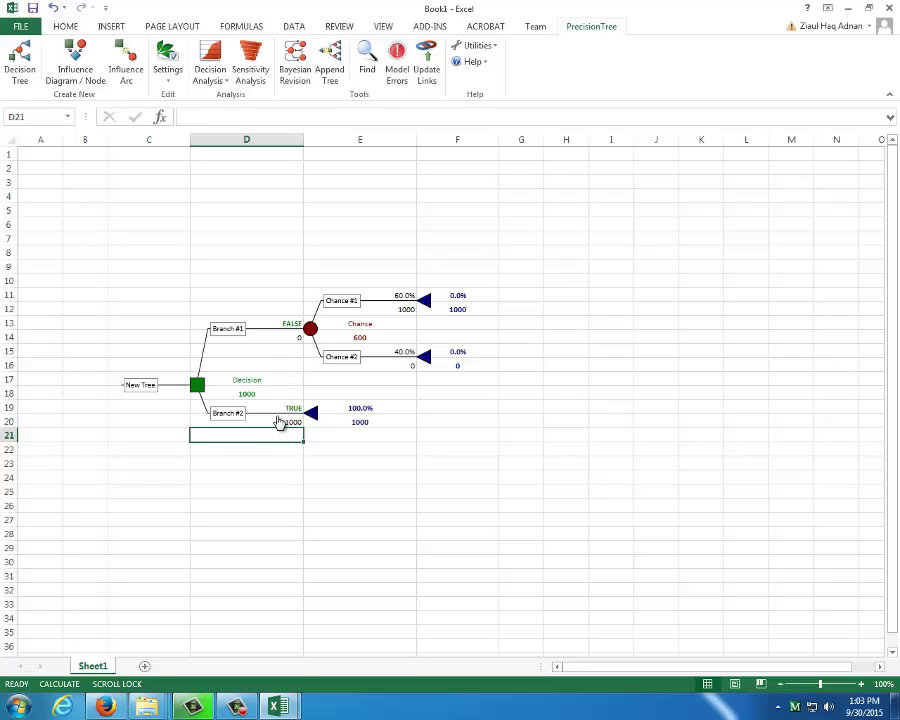
- Dismiss the branch rename prompt and change D20's payoff to 900
{"action": "left_click", "coordinate": [227, 413]}
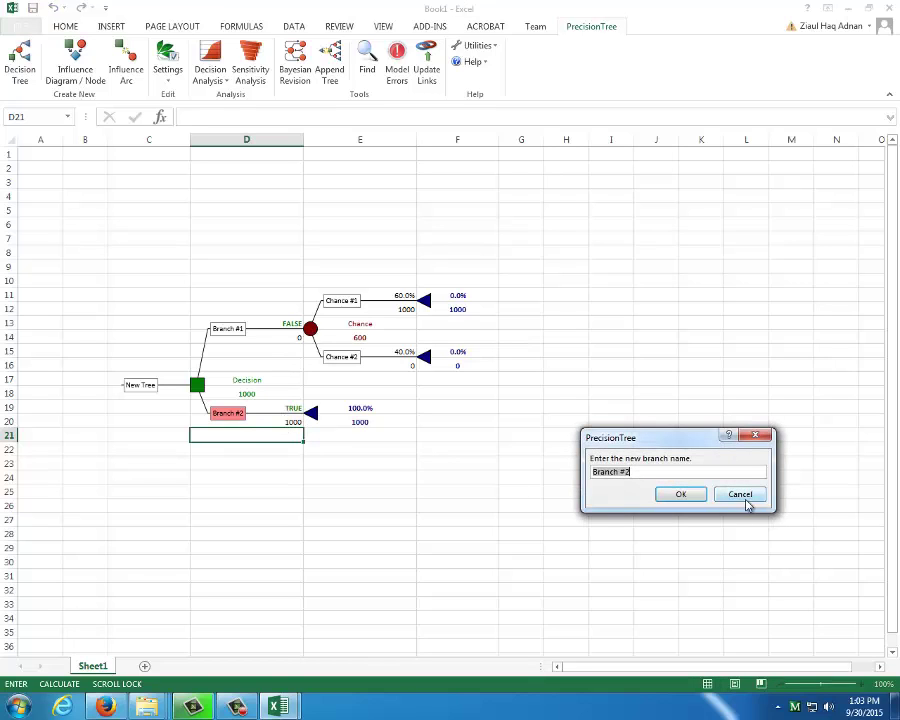
{"action": "left_click", "coordinate": [738, 491]}
{"action": "left_click", "coordinate": [296, 421]}
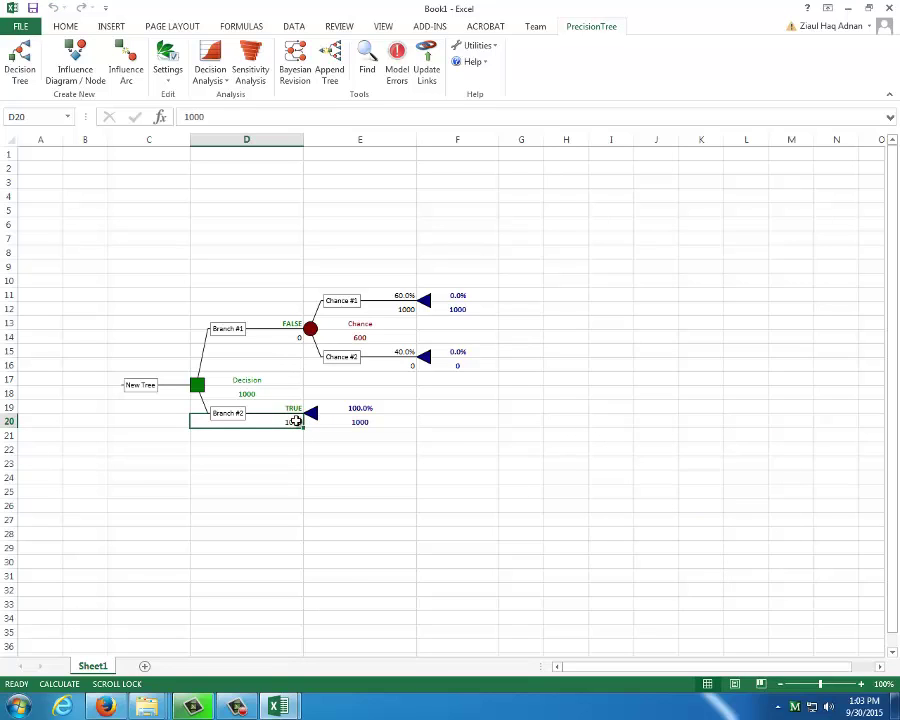
{"action": "type", "text": "90"}
{"action": "key", "text": "Return"}
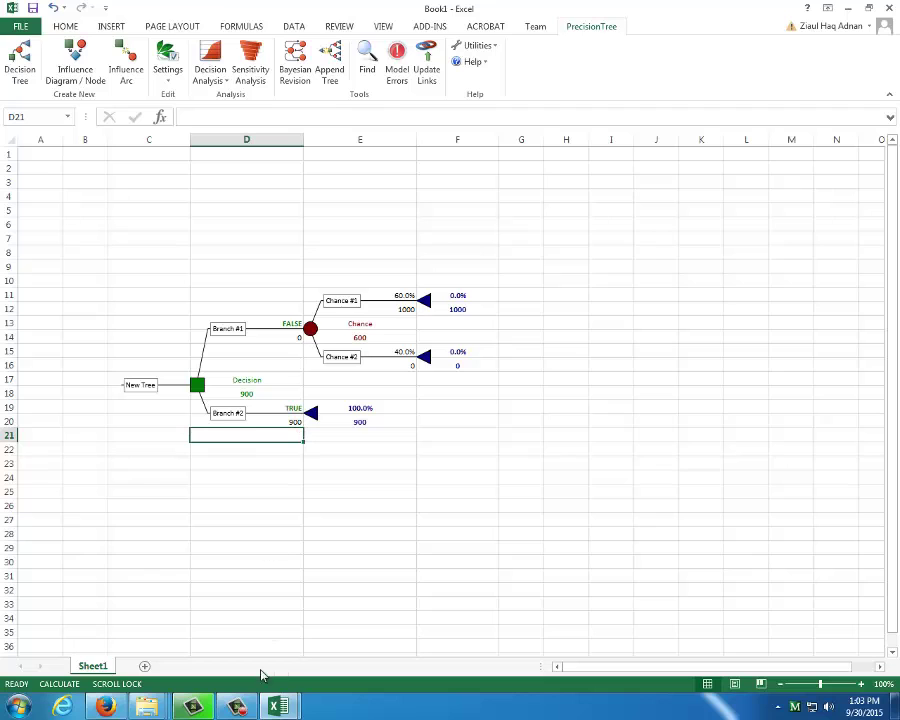
- Bring the Book2 results forward and shrink its window so the Book1 tree shows alongside
{"action": "left_click", "coordinate": [274, 704]}
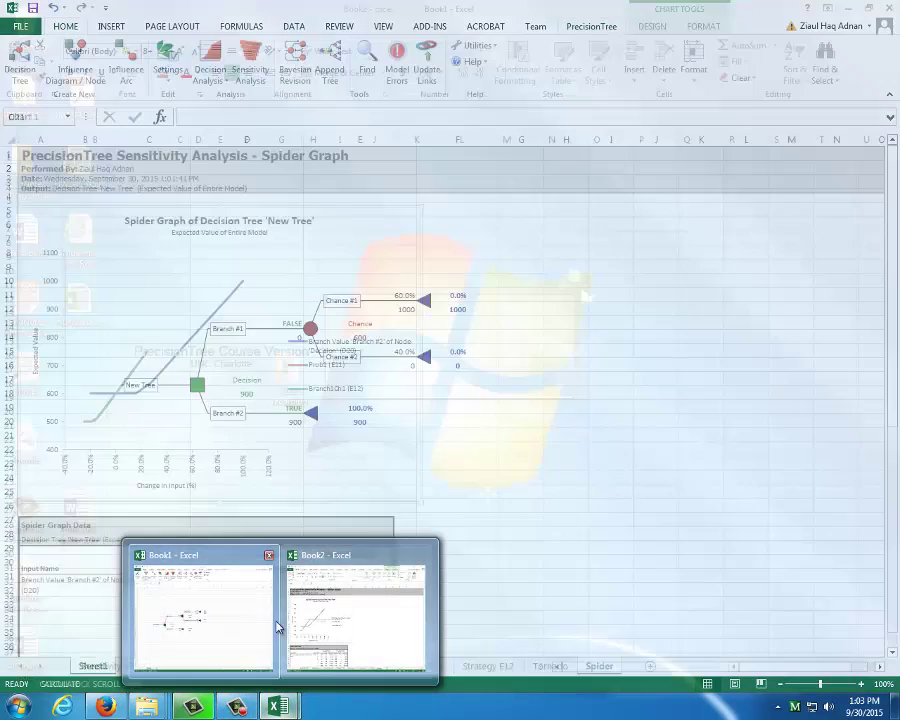
{"action": "left_click", "coordinate": [316, 622]}
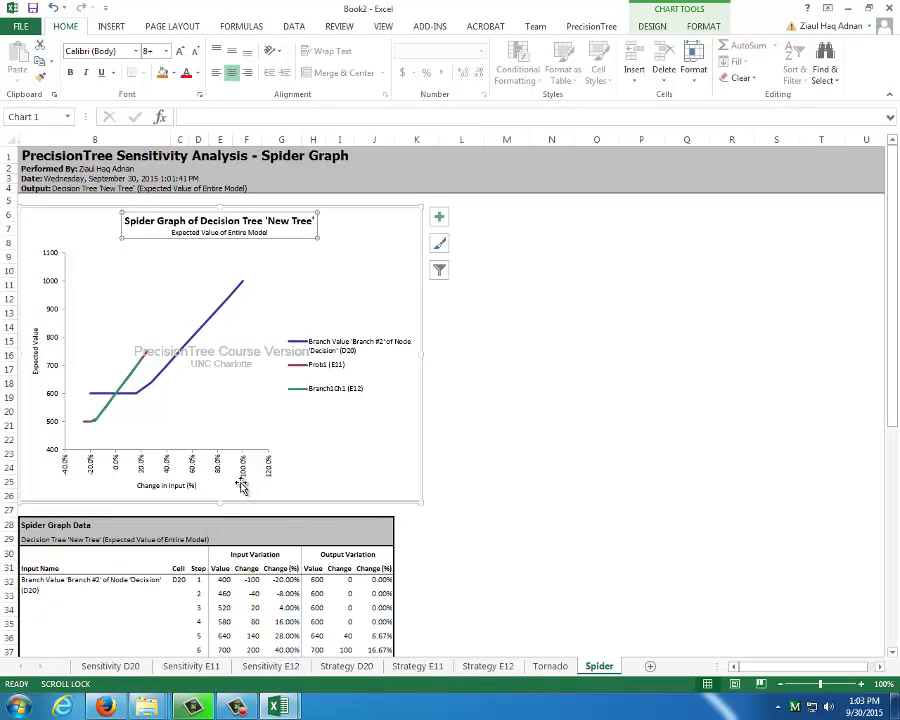
{"action": "left_click_drag", "start_coordinate": [507, 15], "coordinate": [547, 91]}
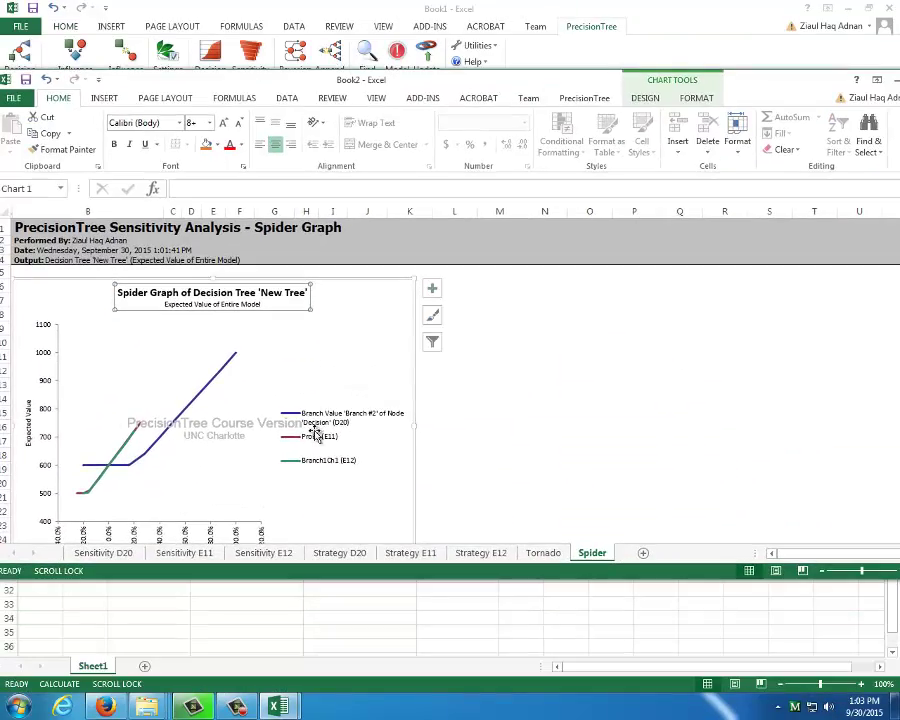
{"action": "mouse_move", "coordinate": [207, 399]}
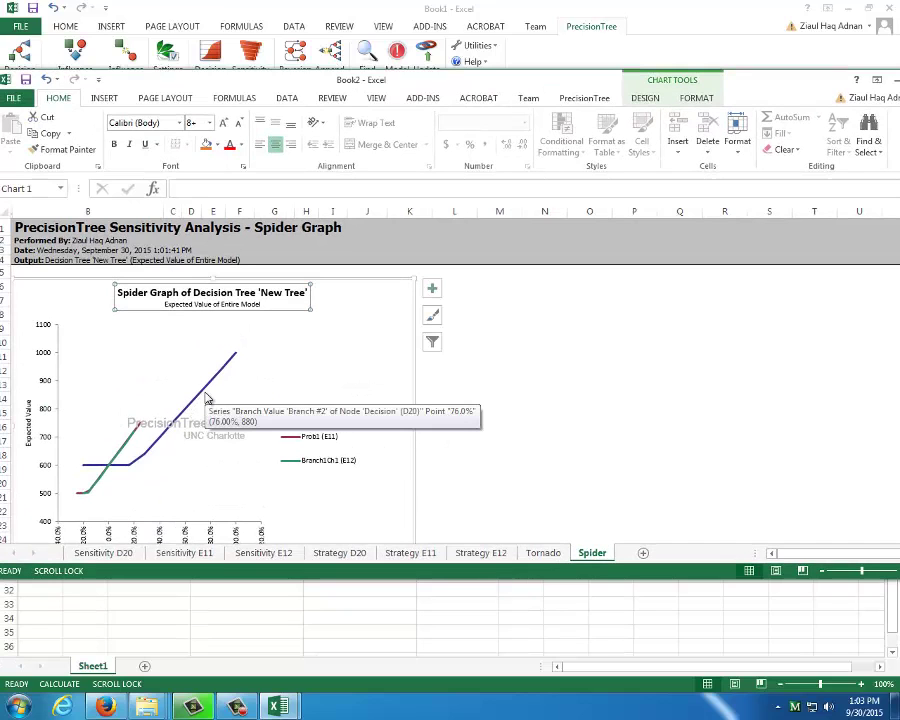
{"action": "scroll", "coordinate": [282, 485], "scroll_direction": "down", "scroll_amount": 1}
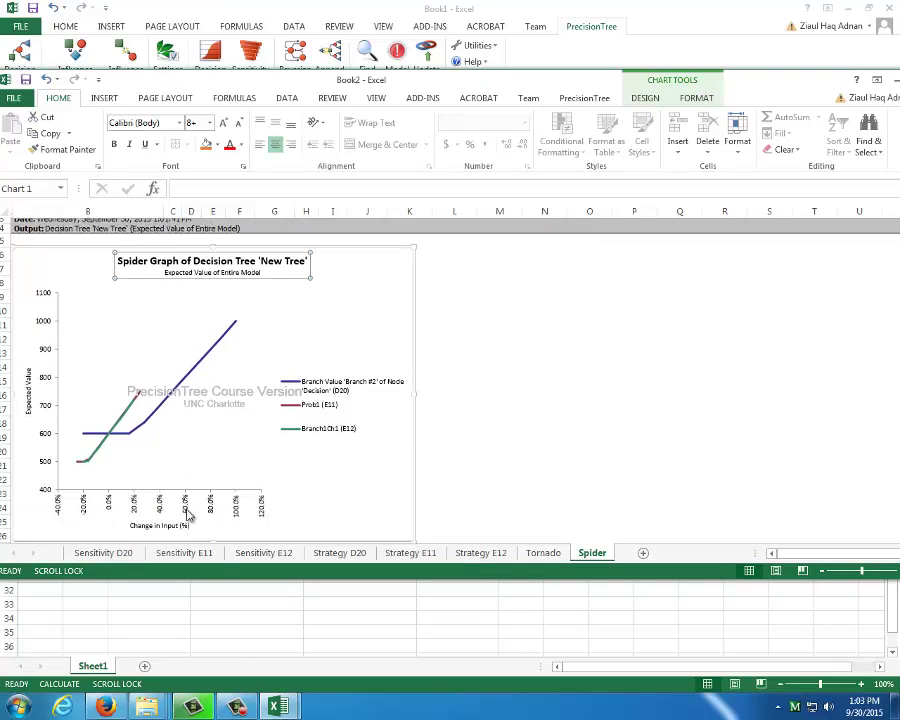
{"action": "scroll", "coordinate": [284, 460], "scroll_direction": "down", "scroll_amount": 4}
{"action": "scroll", "coordinate": [284, 456], "scroll_direction": "up", "scroll_amount": 4}
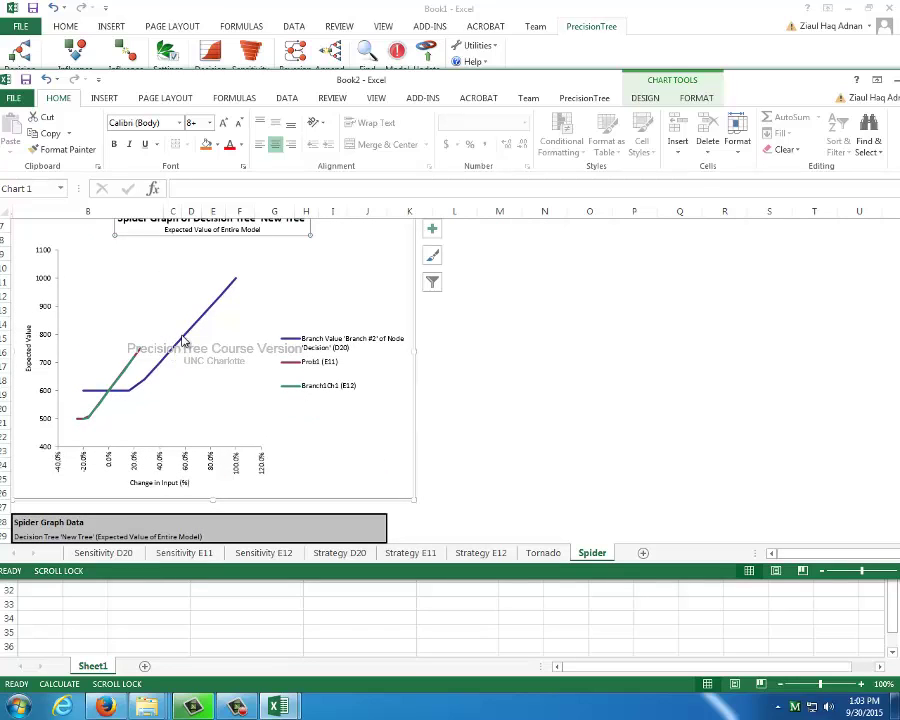
{"action": "mouse_move", "coordinate": [192, 338]}
- Step through the Strategy E12, Strategy E11 and Strategy D20 sheets
{"action": "left_click", "coordinate": [472, 555]}
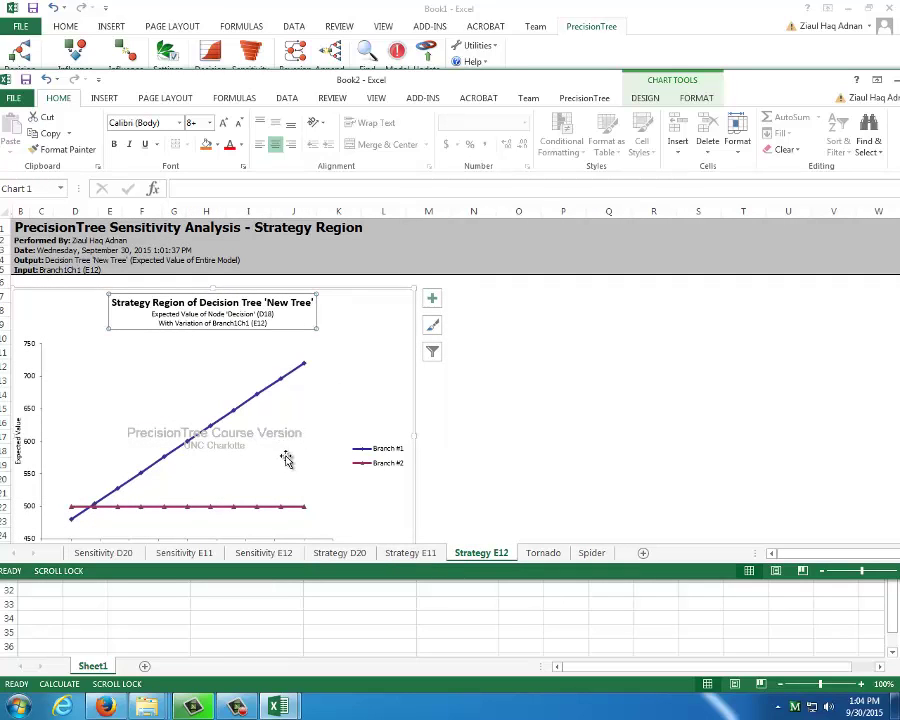
{"action": "left_click", "coordinate": [412, 556]}
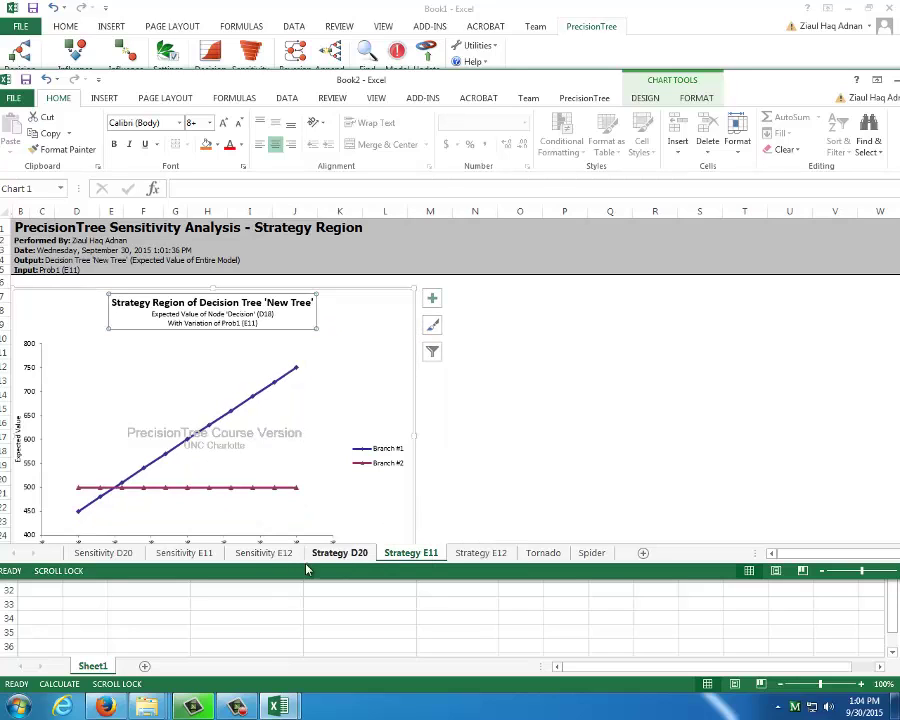
{"action": "left_click", "coordinate": [340, 553]}
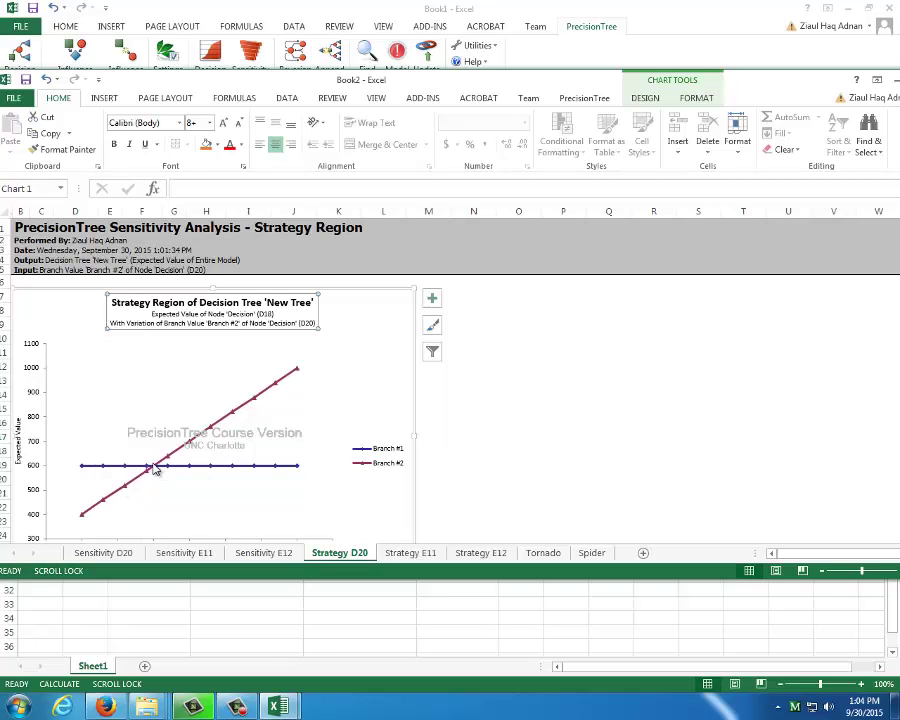
- Read the values where Branch #1's flat 600 line meets Branch #2's rising line, then return to Book1
{"action": "scroll", "coordinate": [155, 468], "scroll_direction": "down", "scroll_amount": 2}
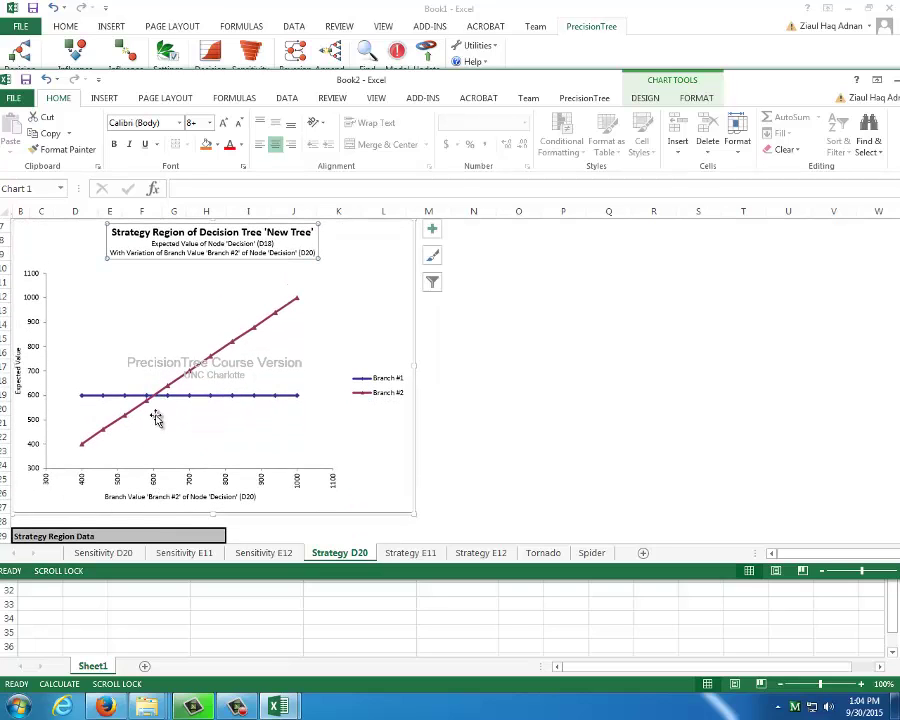
{"action": "mouse_move", "coordinate": [155, 400]}
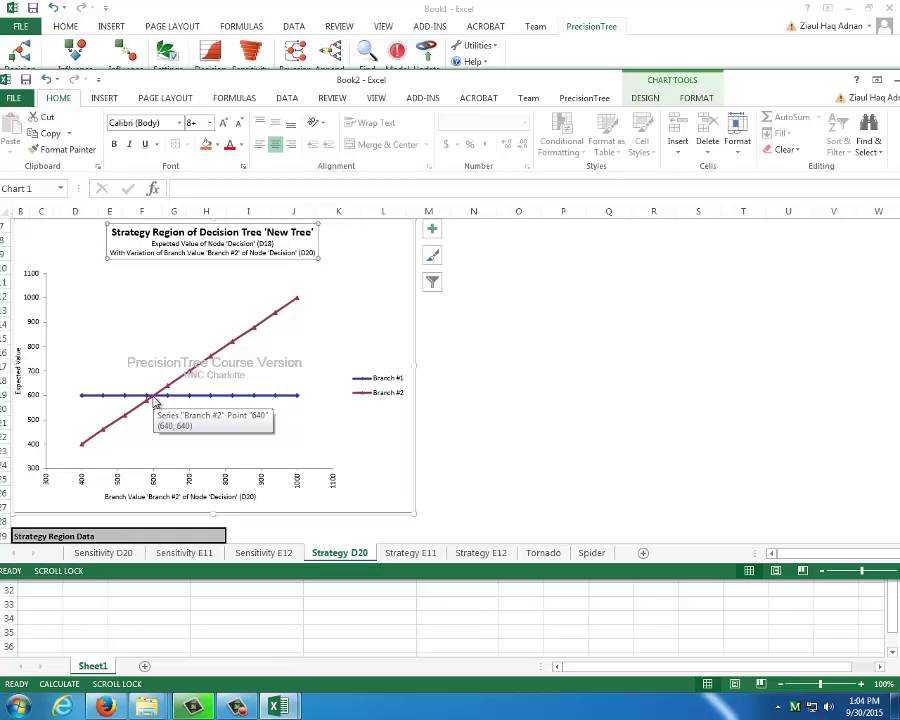
{"action": "mouse_move", "coordinate": [114, 403]}
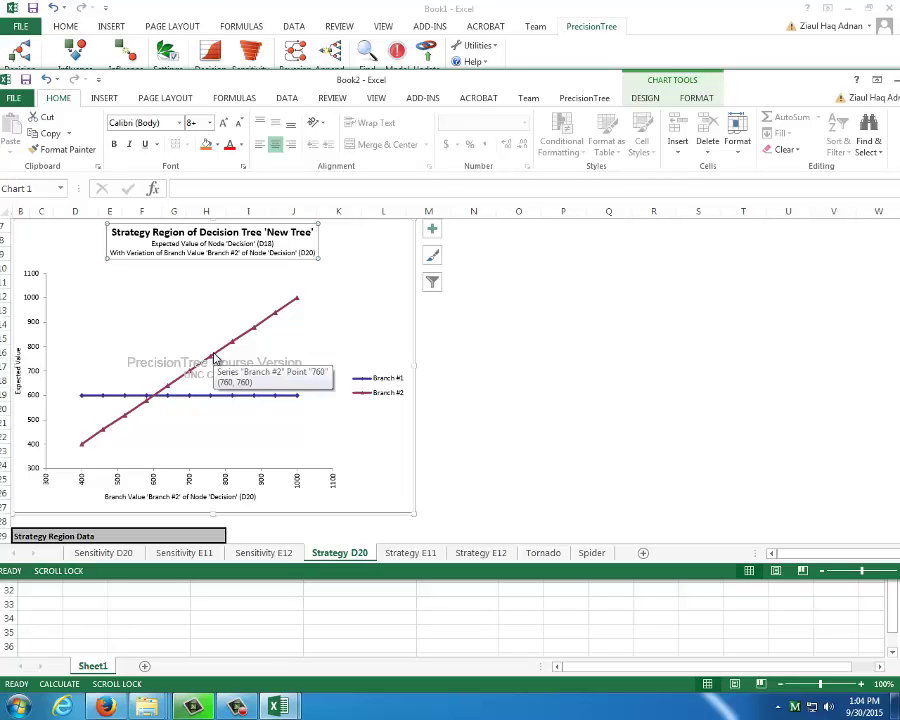
{"action": "mouse_move", "coordinate": [236, 348]}
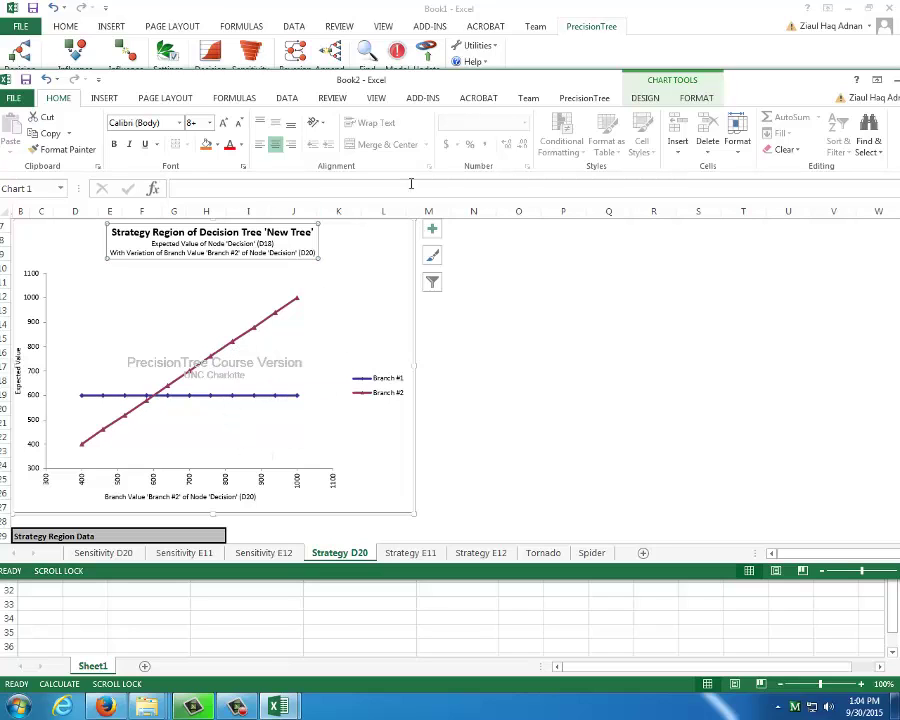
{"action": "left_click", "coordinate": [401, 38]}
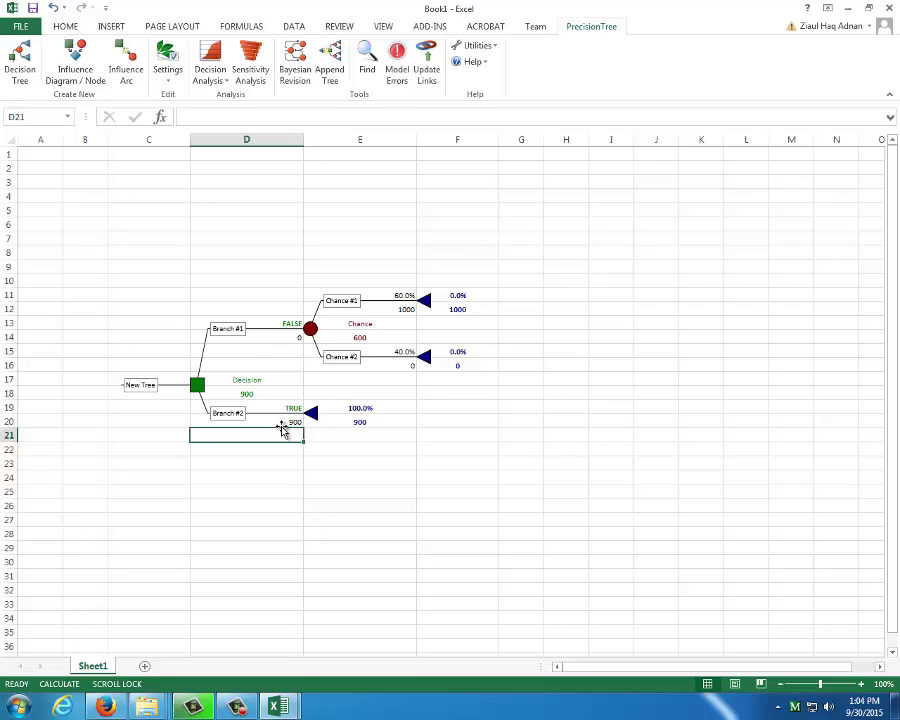
- Dismiss the branch rename prompt and set Branch #2's payoff in D20 to 500
{"action": "left_click", "coordinate": [290, 419]}
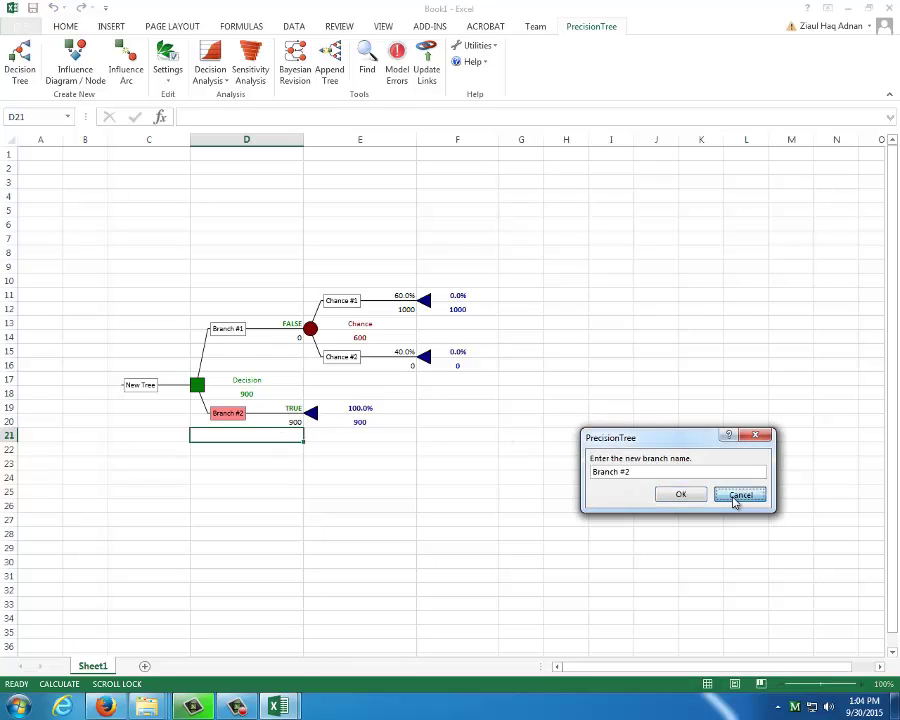
{"action": "left_click", "coordinate": [740, 495]}
{"action": "left_click", "coordinate": [295, 421]}
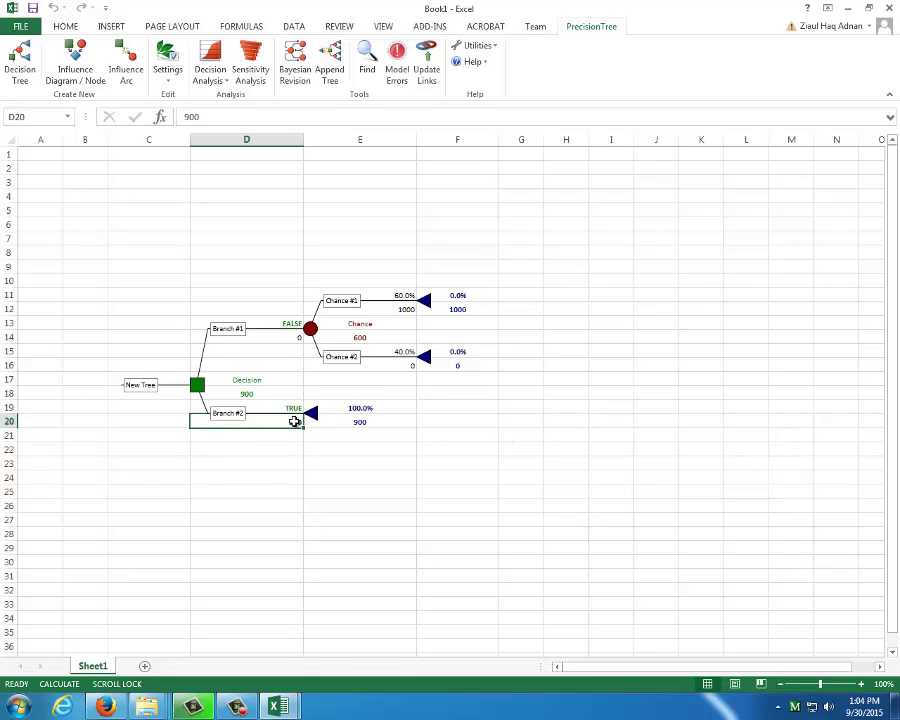
{"action": "type", "text": "5"}
{"action": "key", "text": "Return"}
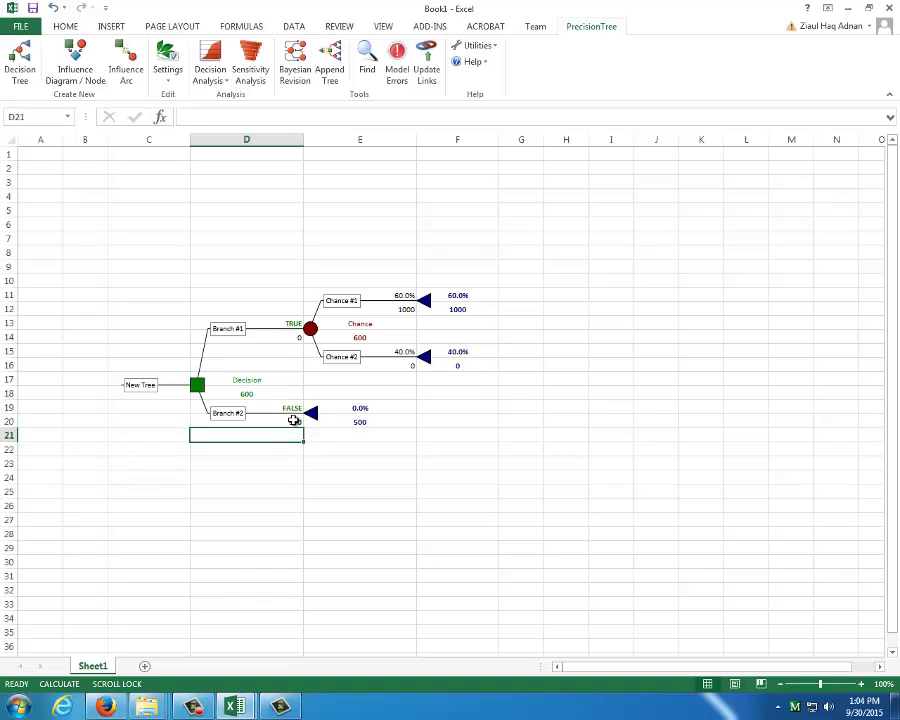
- Change D20 to 650 so the Decision node picks Branch #2 again
{"action": "left_click", "coordinate": [295, 421]}
{"action": "type", "text": "650"}
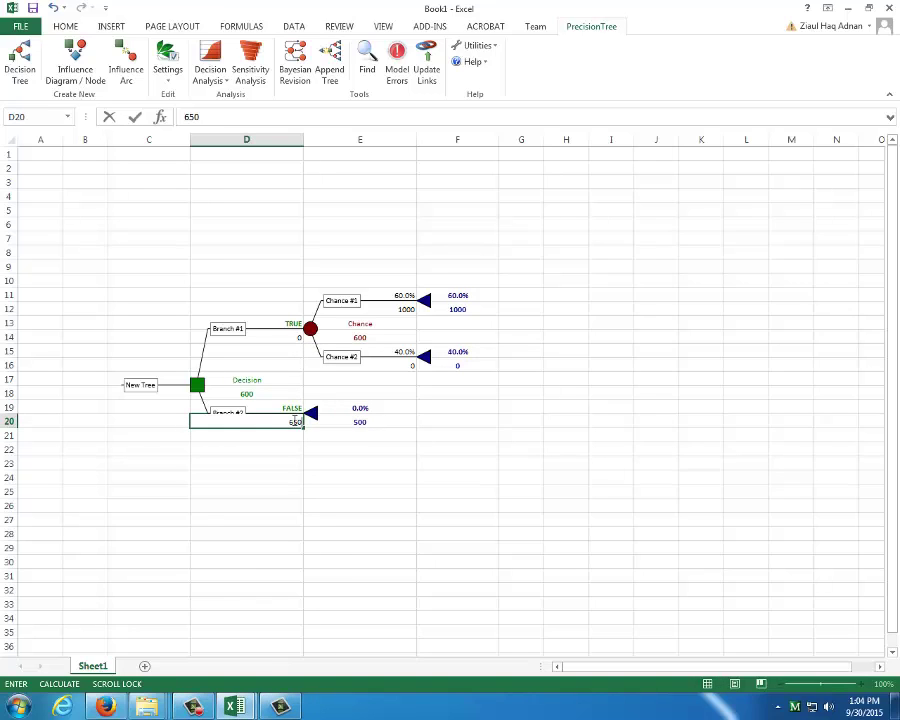
{"action": "key", "text": "Return"}
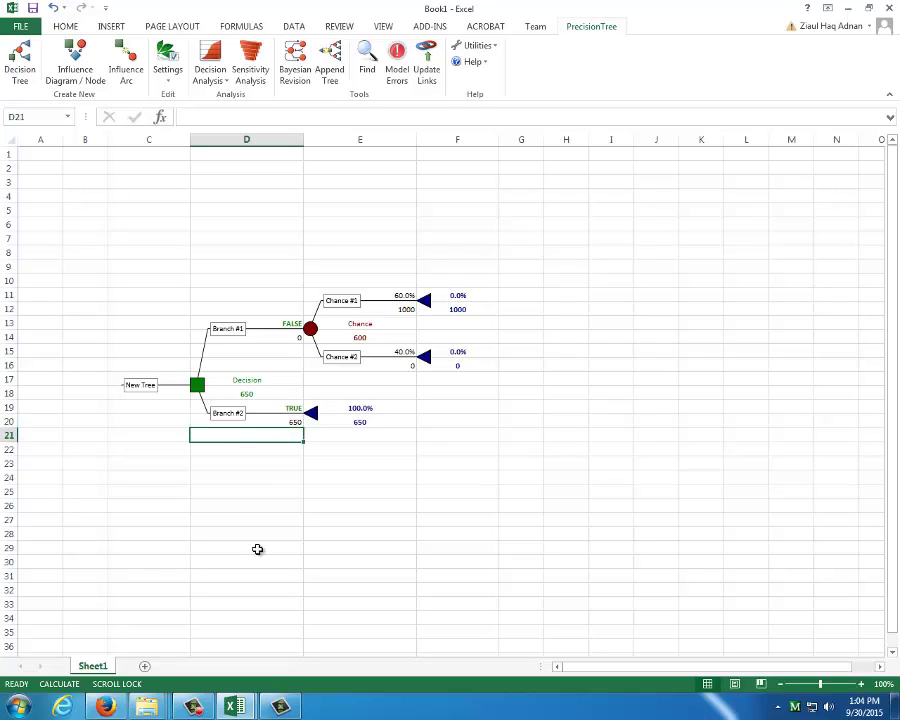
{"action": "left_click", "coordinate": [250, 707]}
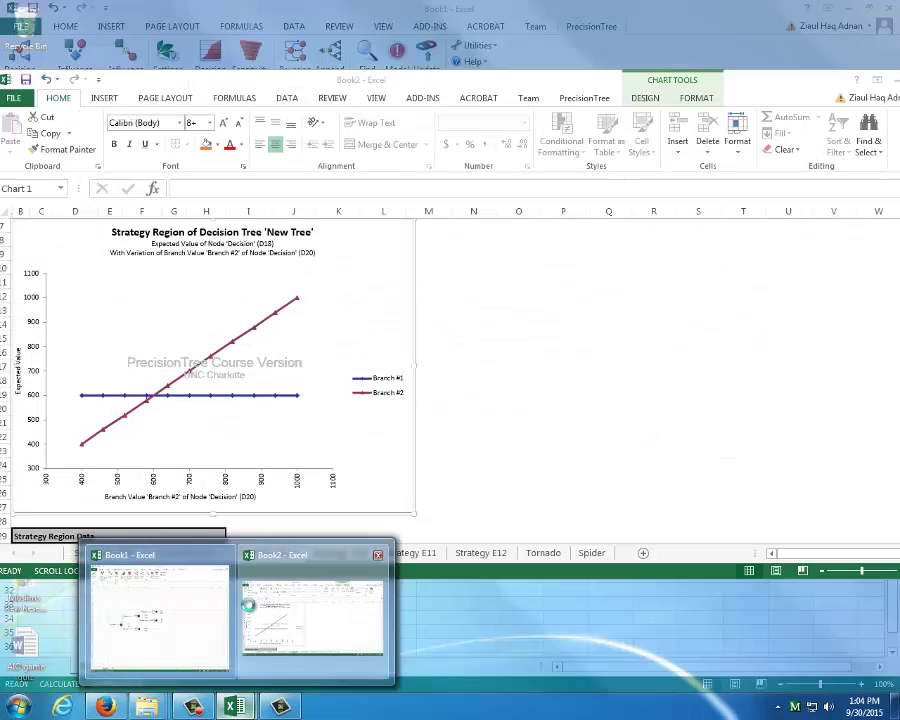
- Show Book2's Strategy E11 sheet and drag its window down beneath the Book1 tree
{"action": "left_click", "coordinate": [312, 615]}
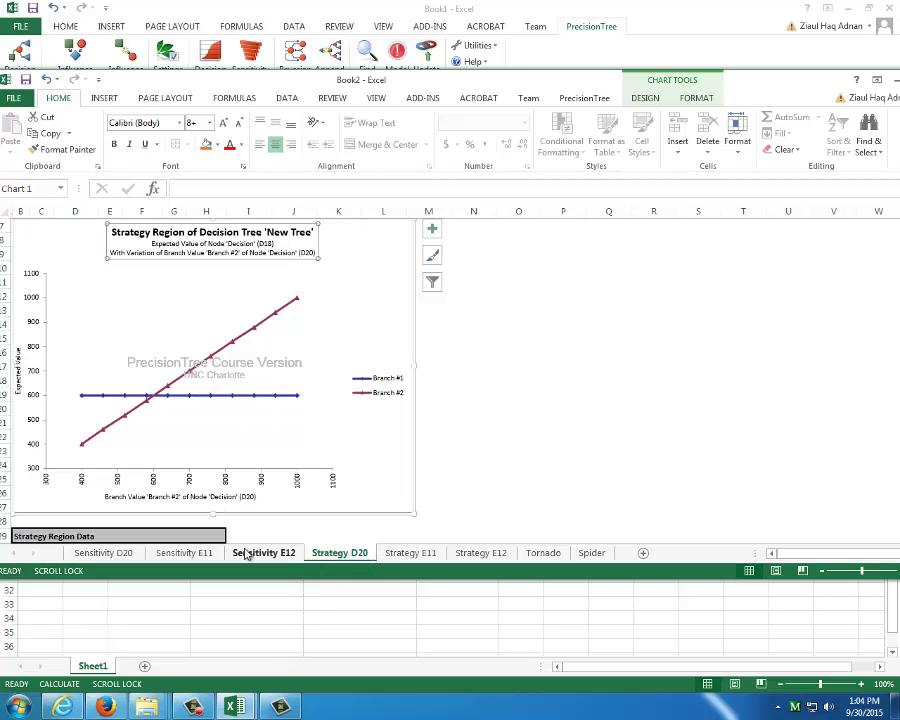
{"action": "left_click", "coordinate": [427, 556]}
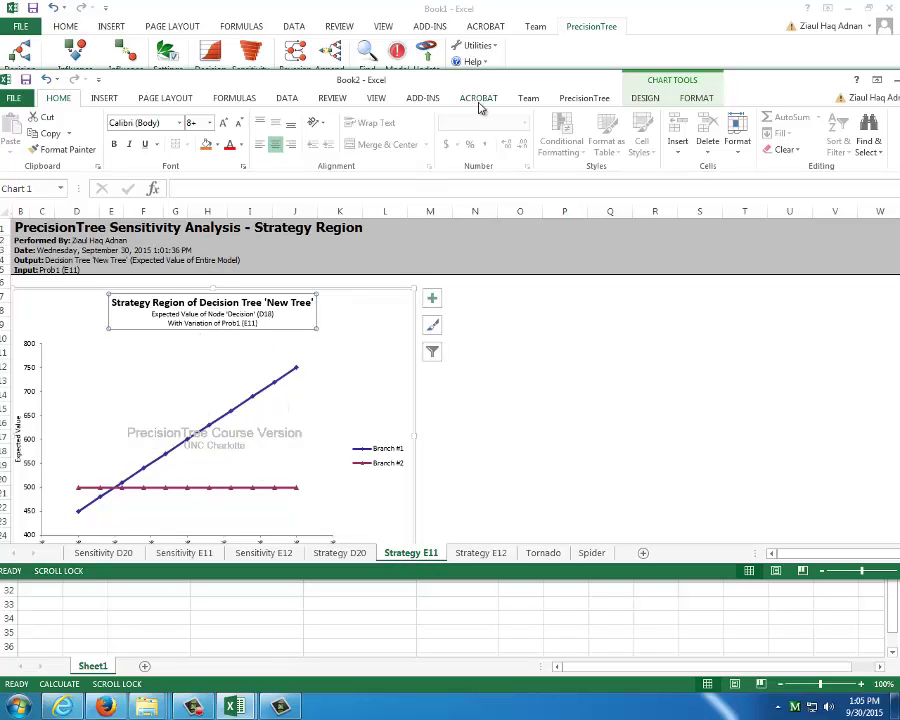
{"action": "left_click_drag", "start_coordinate": [490, 93], "coordinate": [460, 495]}
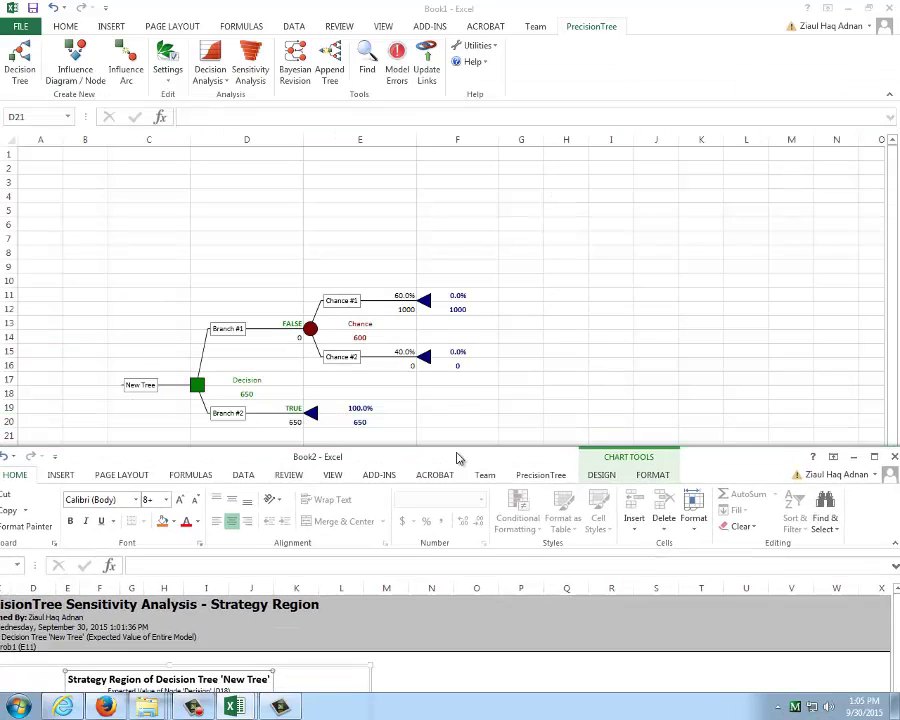
{"action": "left_click_drag", "start_coordinate": [458, 458], "coordinate": [472, 554]}
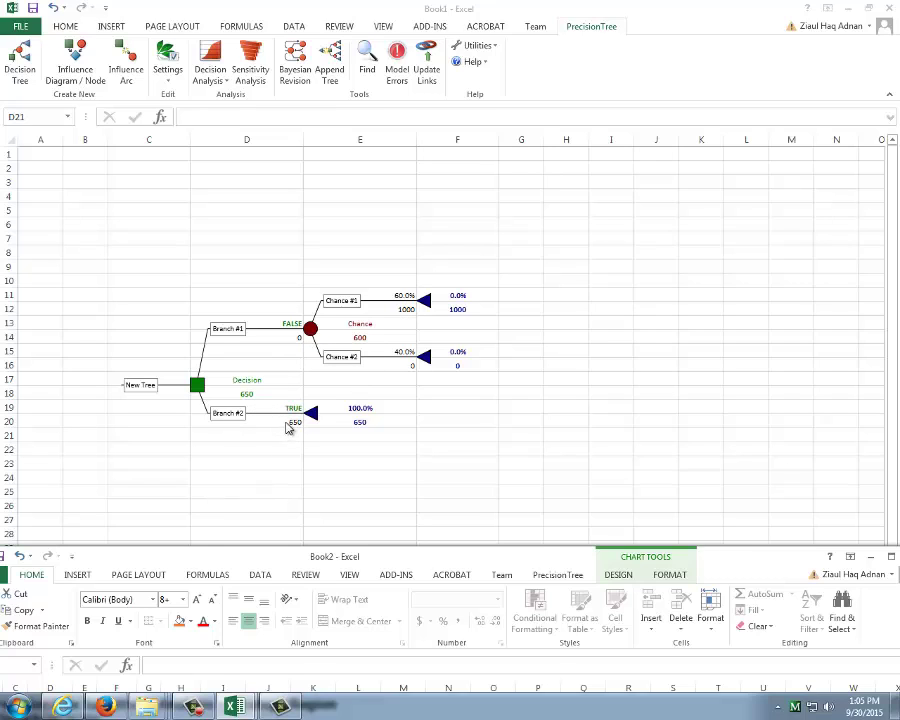
{"action": "left_click", "coordinate": [288, 427]}
{"action": "left_click", "coordinate": [287, 422]}
{"action": "type", "text": "50"}
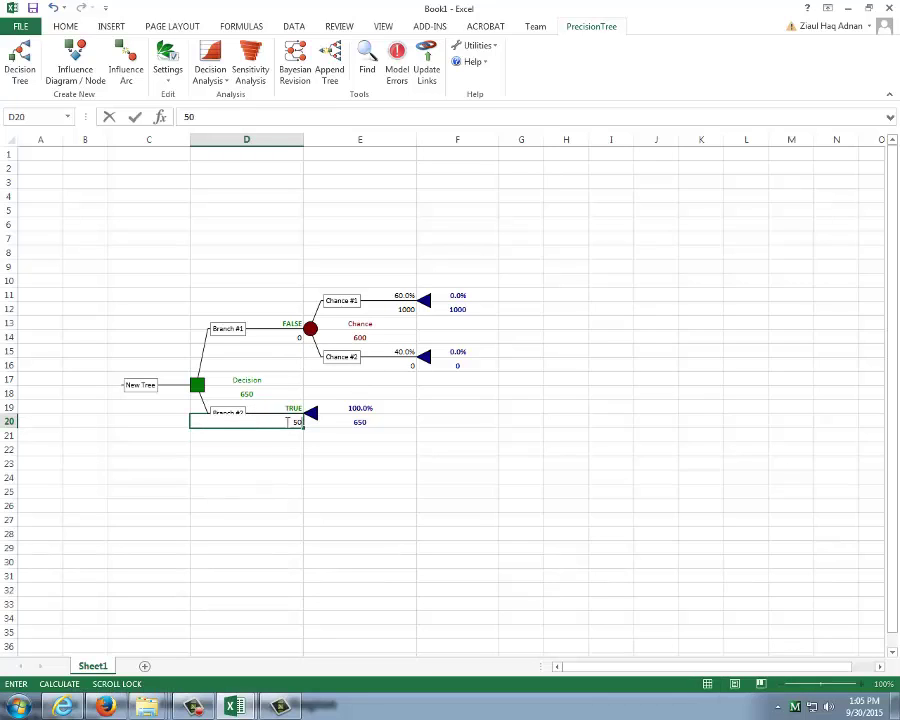
{"action": "key", "text": "Return"}
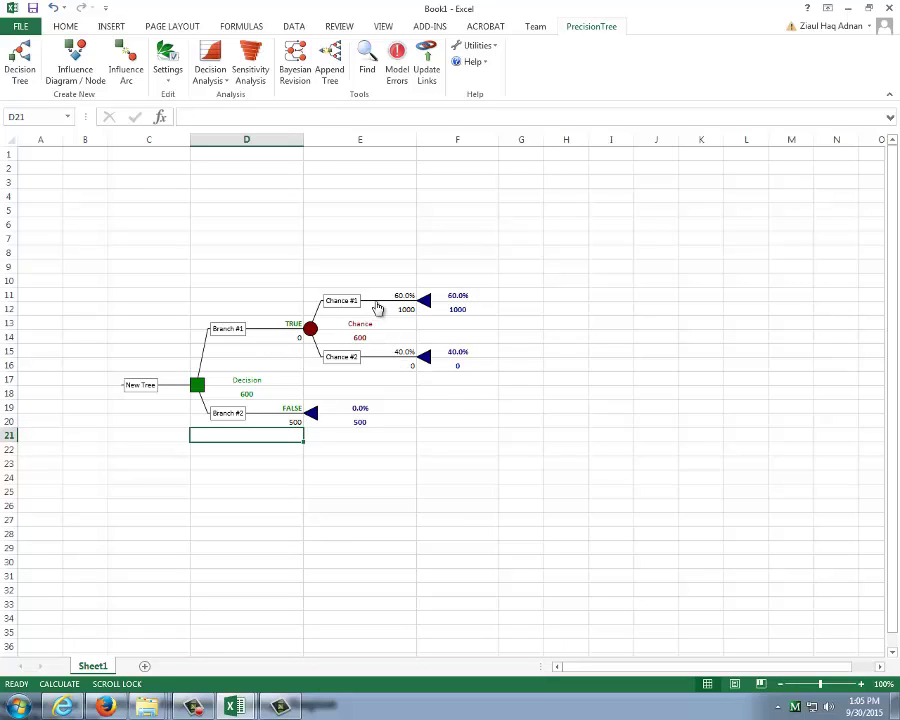
{"action": "left_click", "coordinate": [240, 708]}
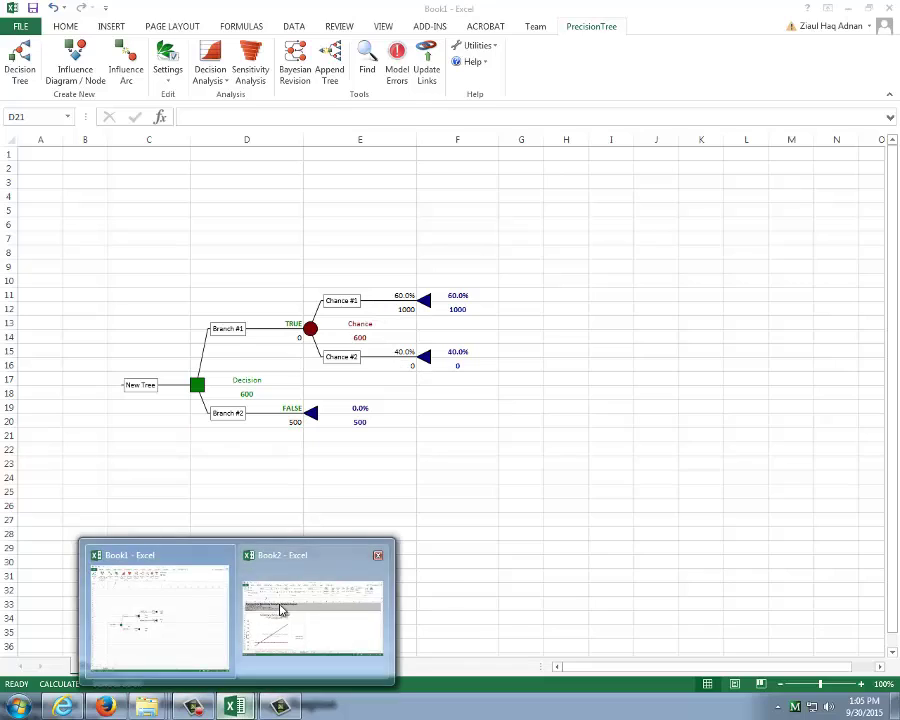
{"action": "left_click", "coordinate": [282, 604]}
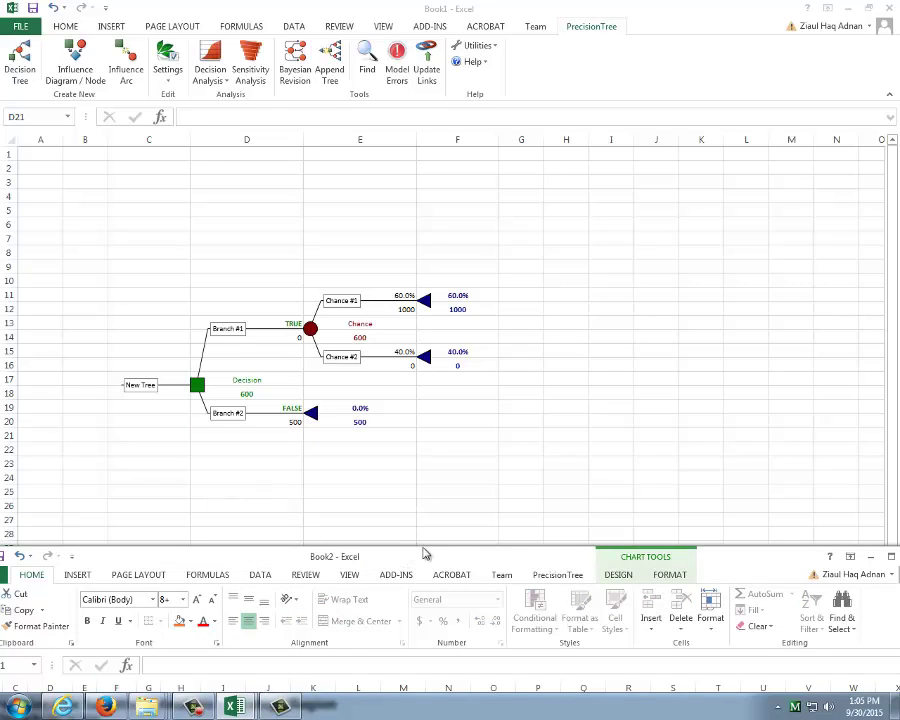
{"action": "left_click_drag", "start_coordinate": [425, 552], "coordinate": [495, 103]}
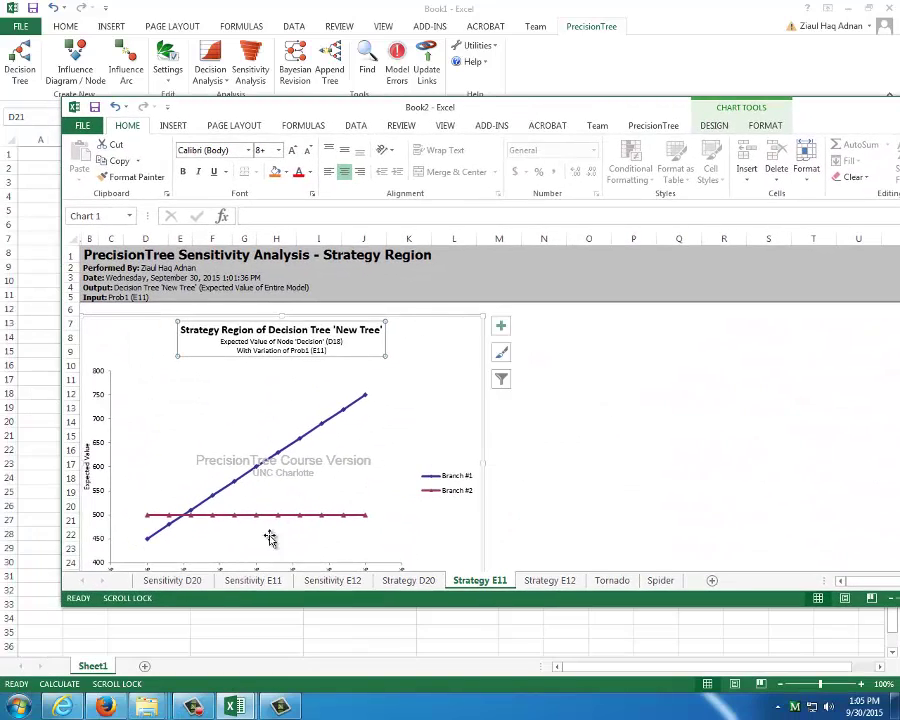
{"action": "scroll", "coordinate": [270, 538], "scroll_direction": "down", "scroll_amount": 1}
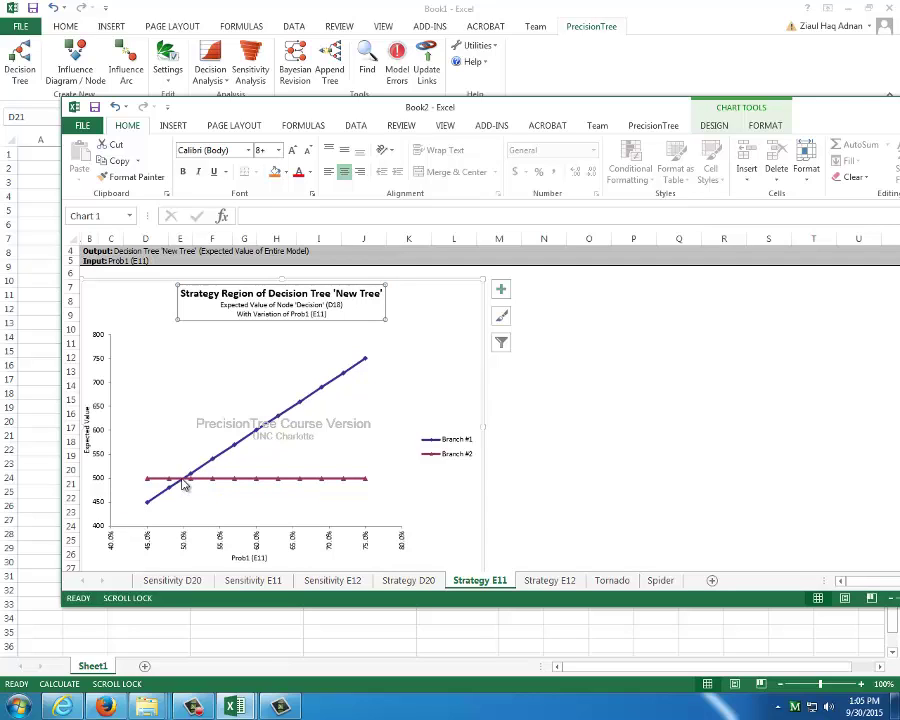
- Try 45%, then 60%, then 50% as Chance #1's probability in E11, ending at 50%
{"action": "mouse_move", "coordinate": [183, 486]}
{"action": "left_click", "coordinate": [594, 84]}
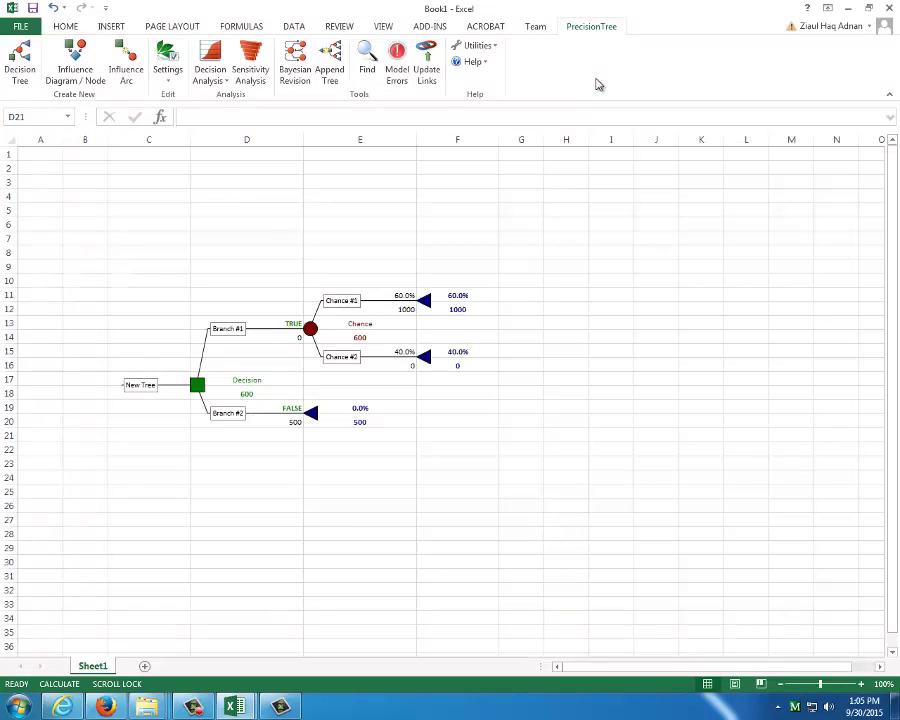
{"action": "left_click", "coordinate": [403, 295]}
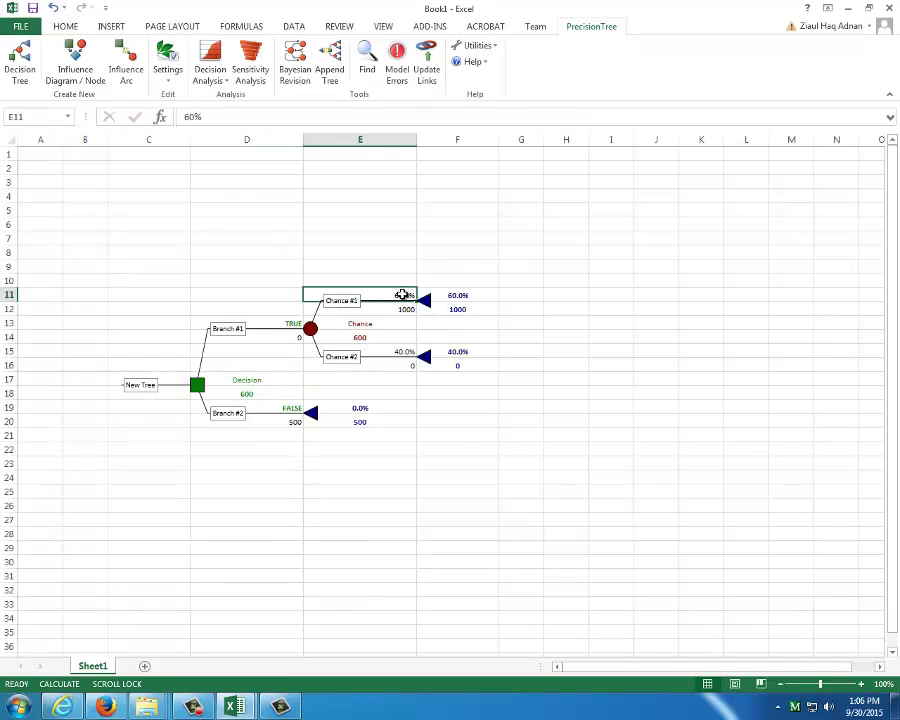
{"action": "type", "text": "45"}
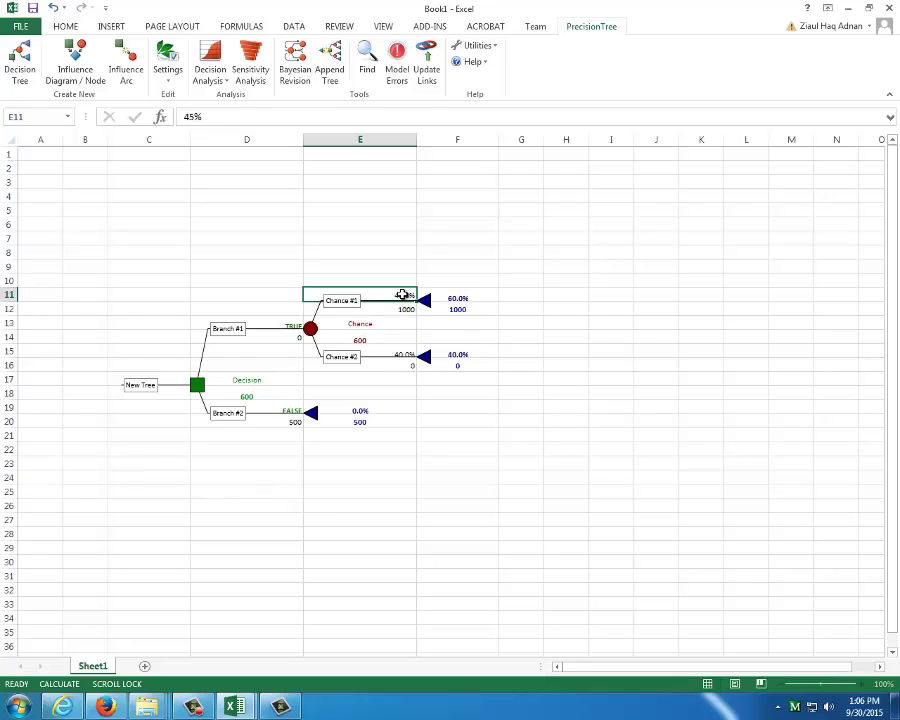
{"action": "key", "text": "Return"}
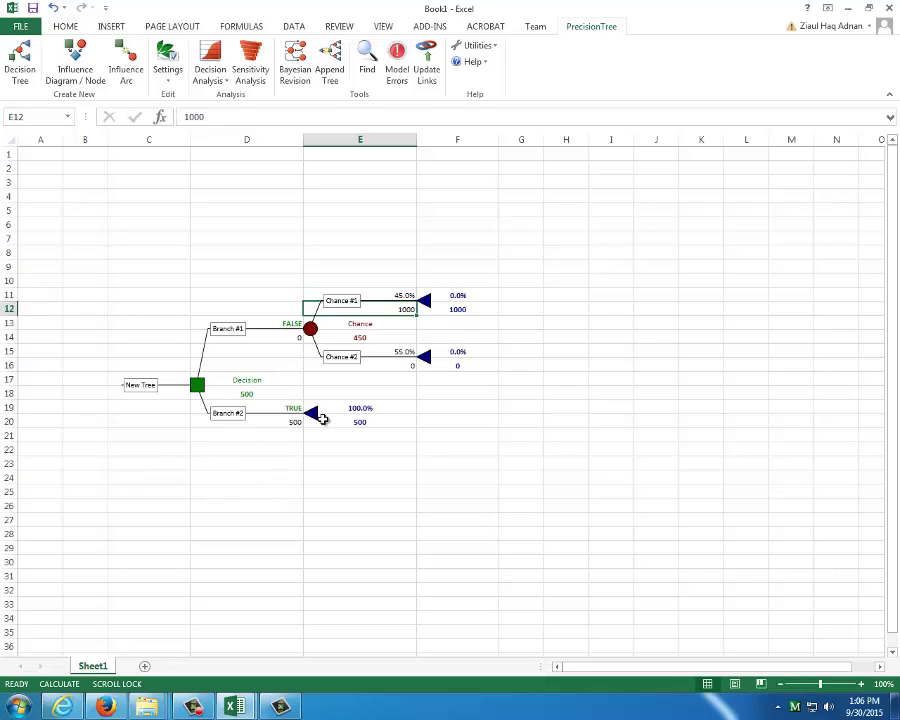
{"action": "left_click", "coordinate": [400, 294]}
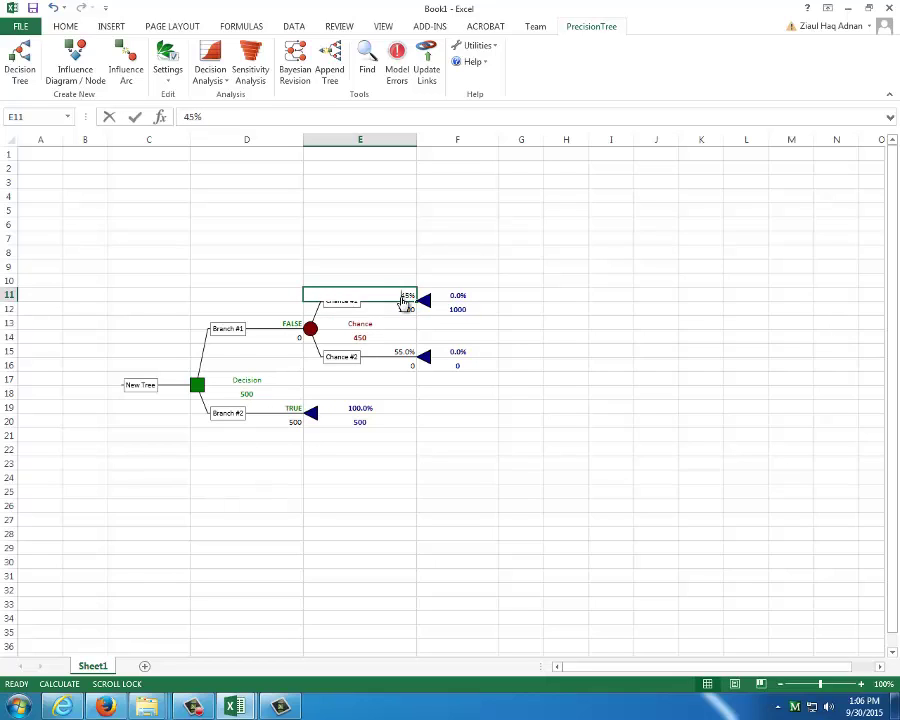
{"action": "type", "text": "60"}
{"action": "key", "text": "Return"}
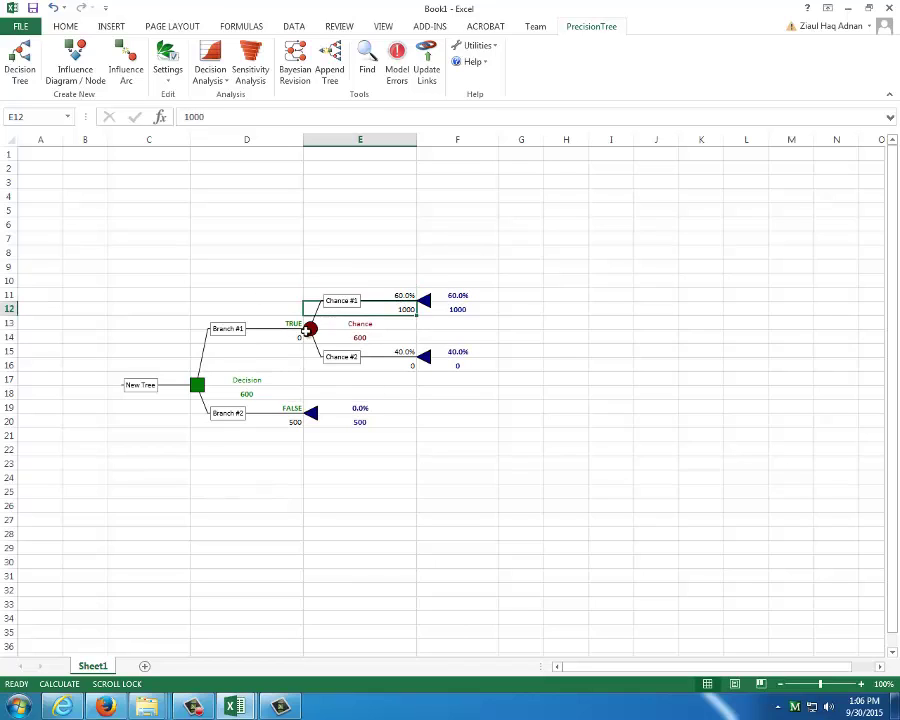
{"action": "left_click", "coordinate": [403, 294]}
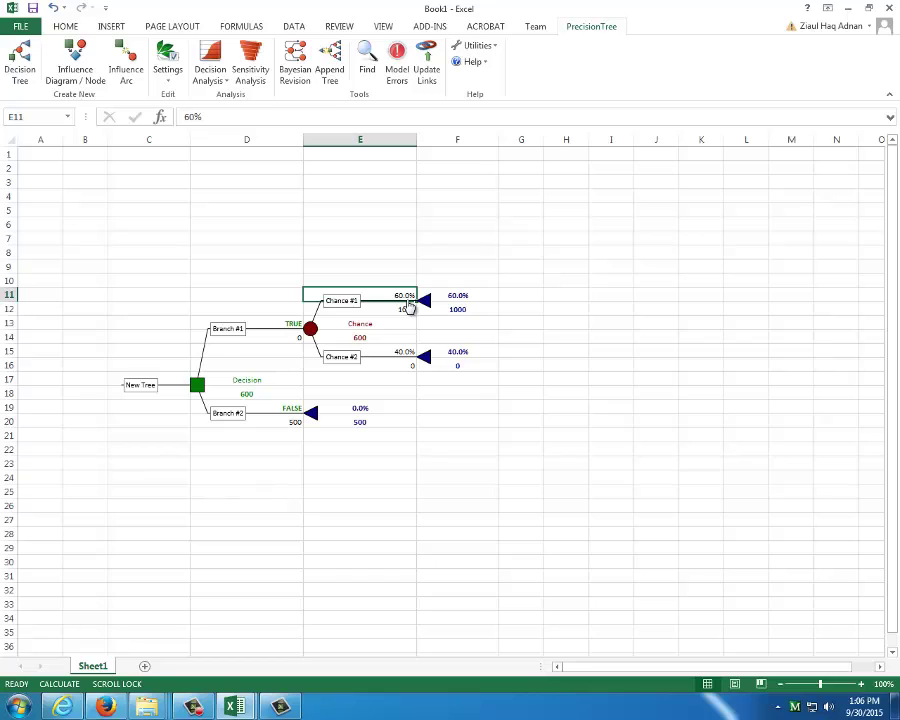
{"action": "type", "text": "50"}
{"action": "key", "text": "Return"}
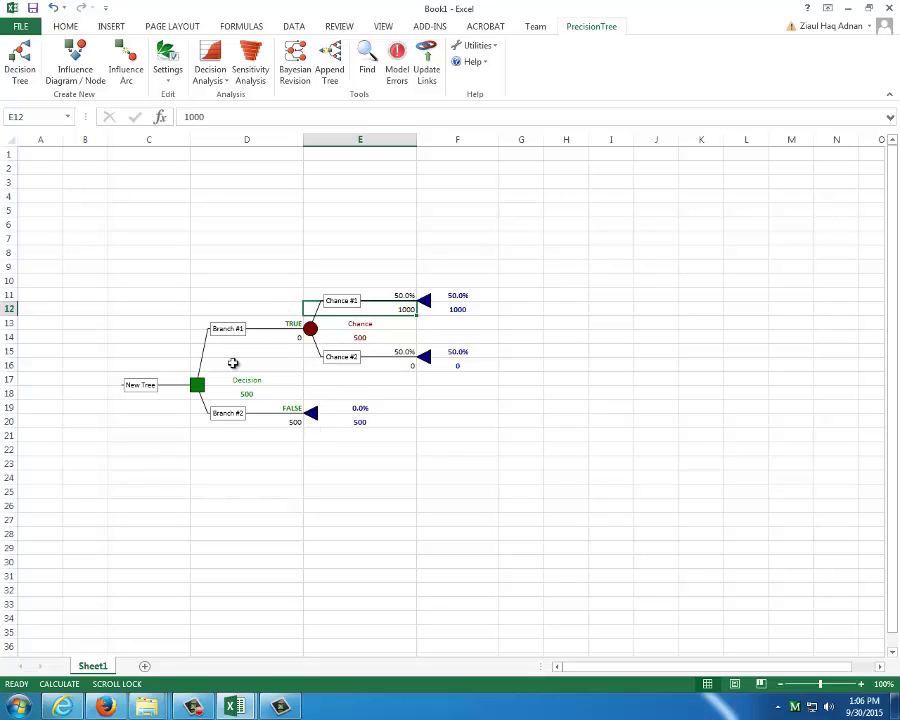
- Bring Book2 forward and review its Spider, Tornado and Sensitivity D20 sheets
{"action": "mouse_move", "coordinate": [234, 706]}
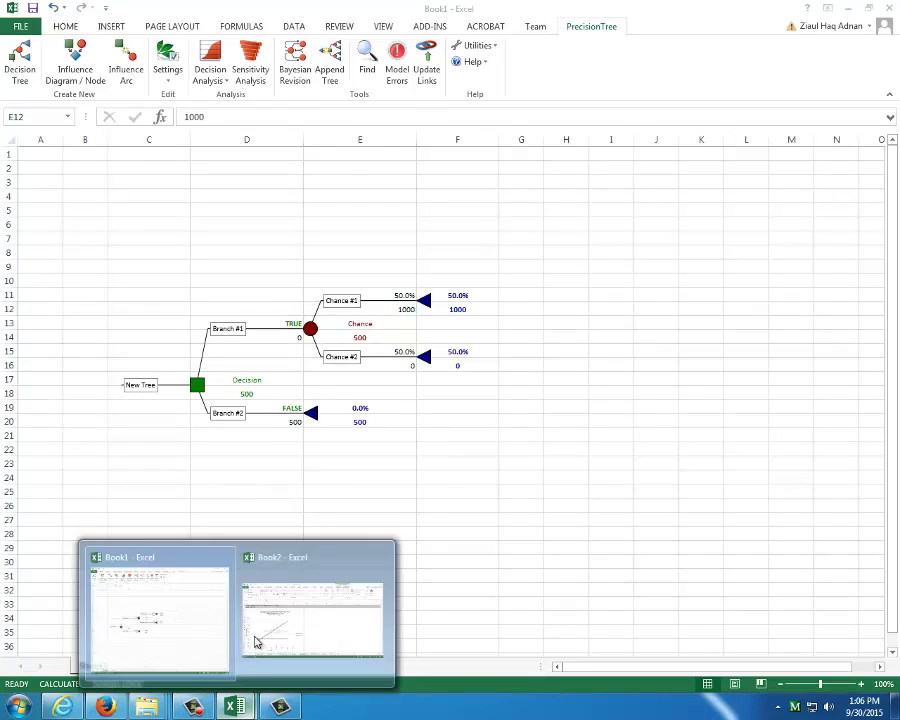
{"action": "left_click", "coordinate": [256, 640]}
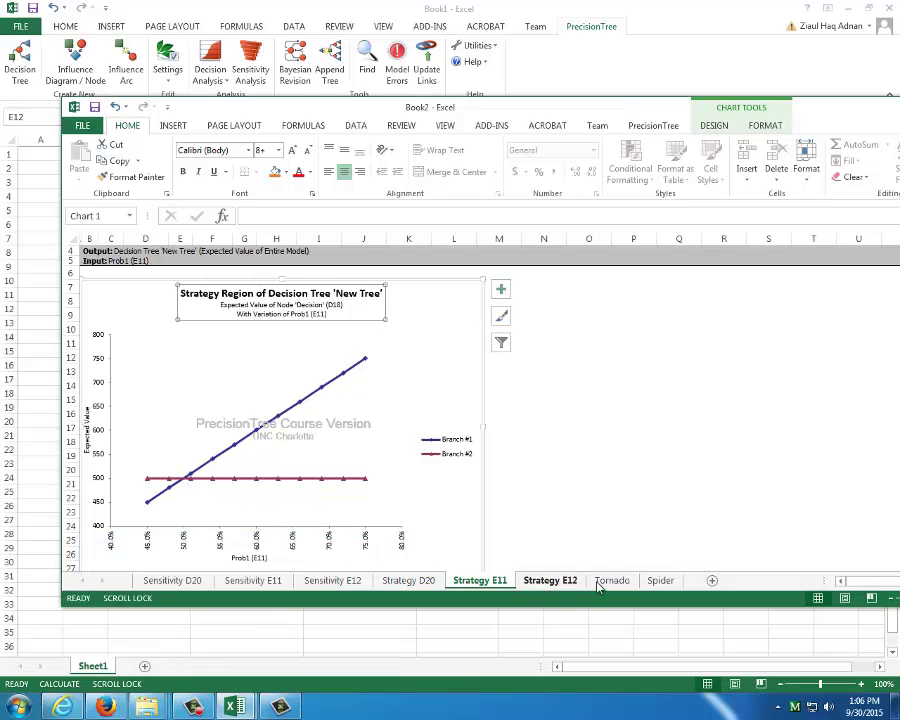
{"action": "left_click", "coordinate": [660, 580]}
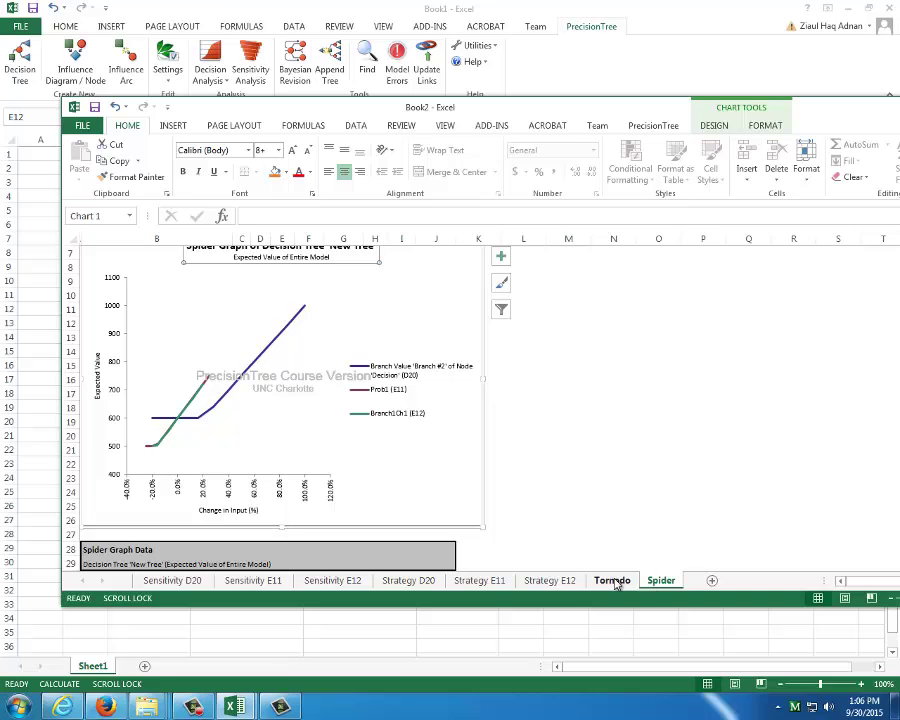
{"action": "left_click", "coordinate": [614, 583]}
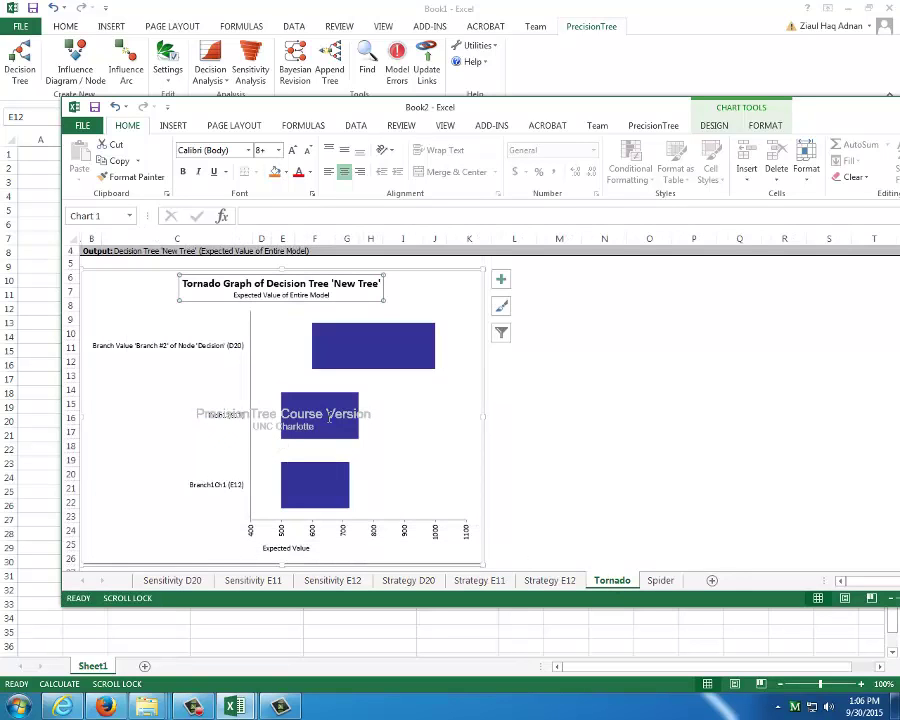
{"action": "left_click", "coordinate": [172, 580]}
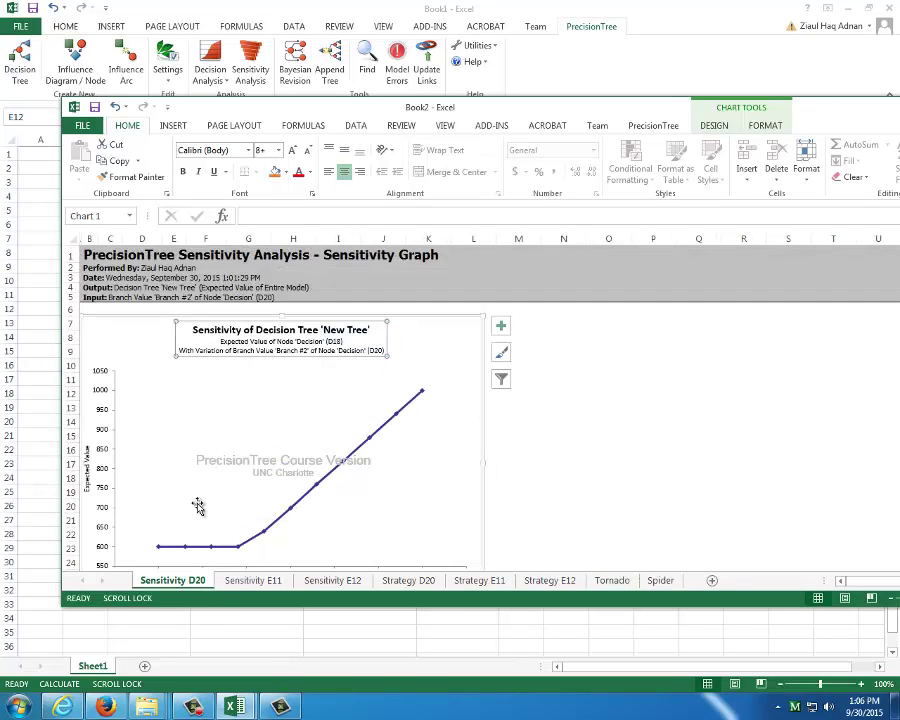
{"action": "scroll", "coordinate": [220, 495], "scroll_direction": "down", "scroll_amount": 2}
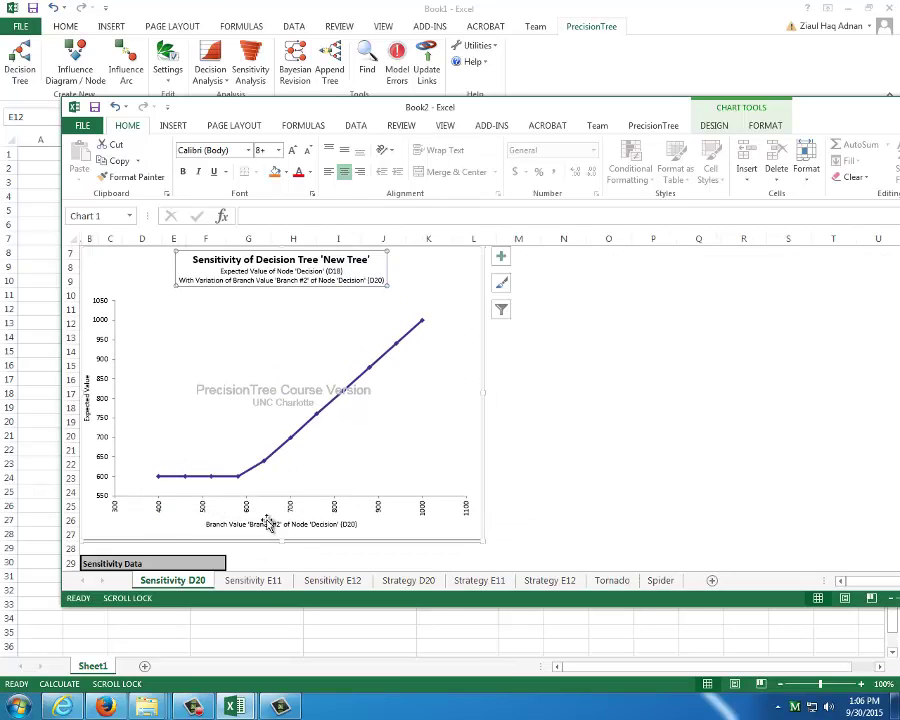
{"action": "scroll", "coordinate": [268, 515], "scroll_direction": "down", "scroll_amount": 9}
{"action": "scroll", "coordinate": [258, 520], "scroll_direction": "up", "scroll_amount": 2}
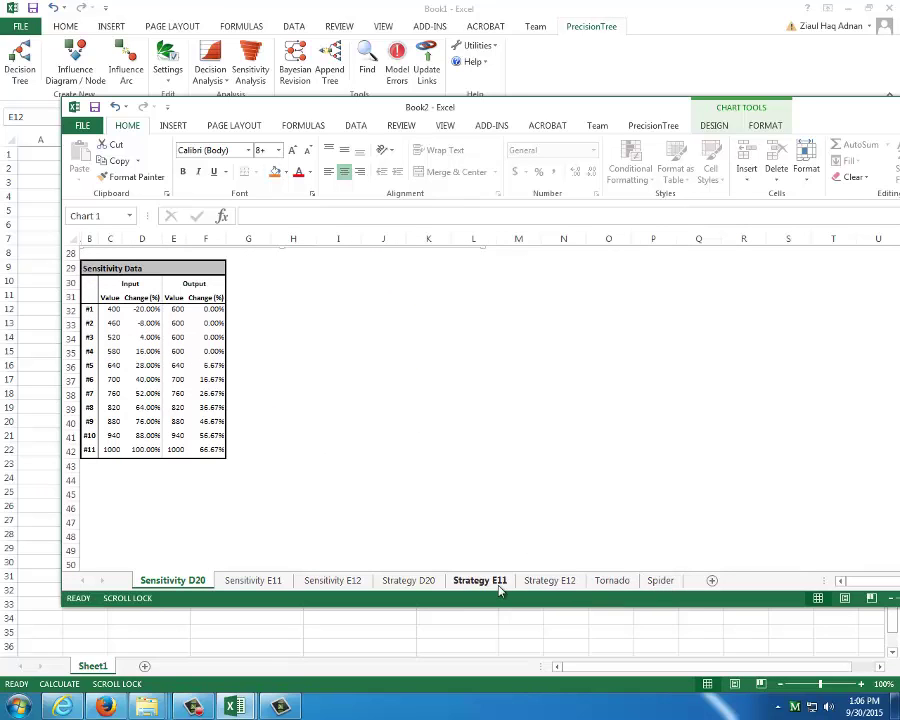
- Review Strategy D20, Tornado and Spider, end on Sensitivity D20, and move the window down-left
{"action": "left_click", "coordinate": [408, 580]}
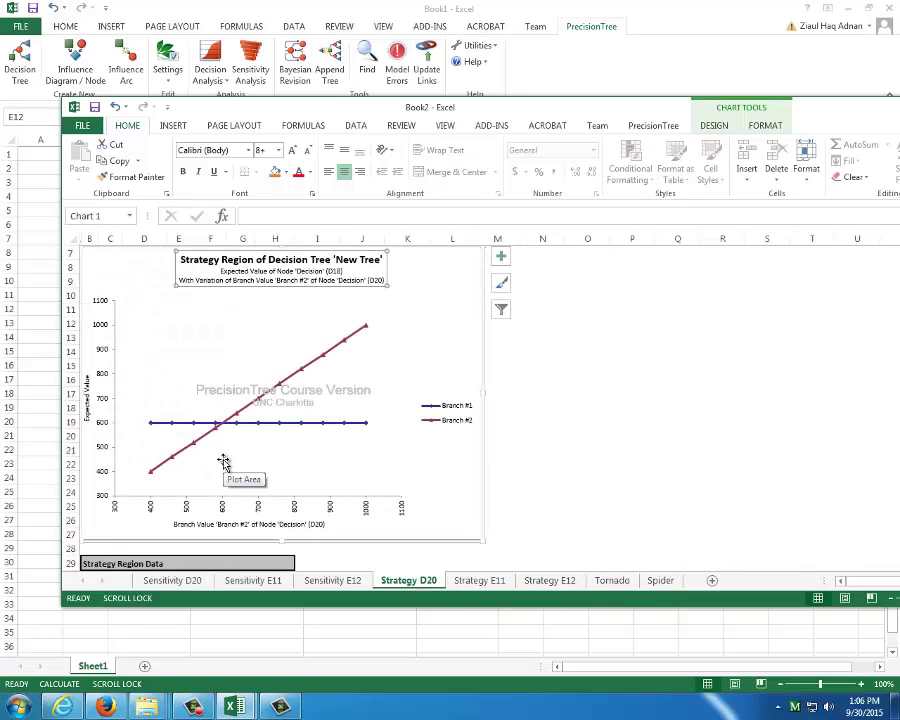
{"action": "scroll", "coordinate": [540, 492], "scroll_direction": "down", "scroll_amount": 3}
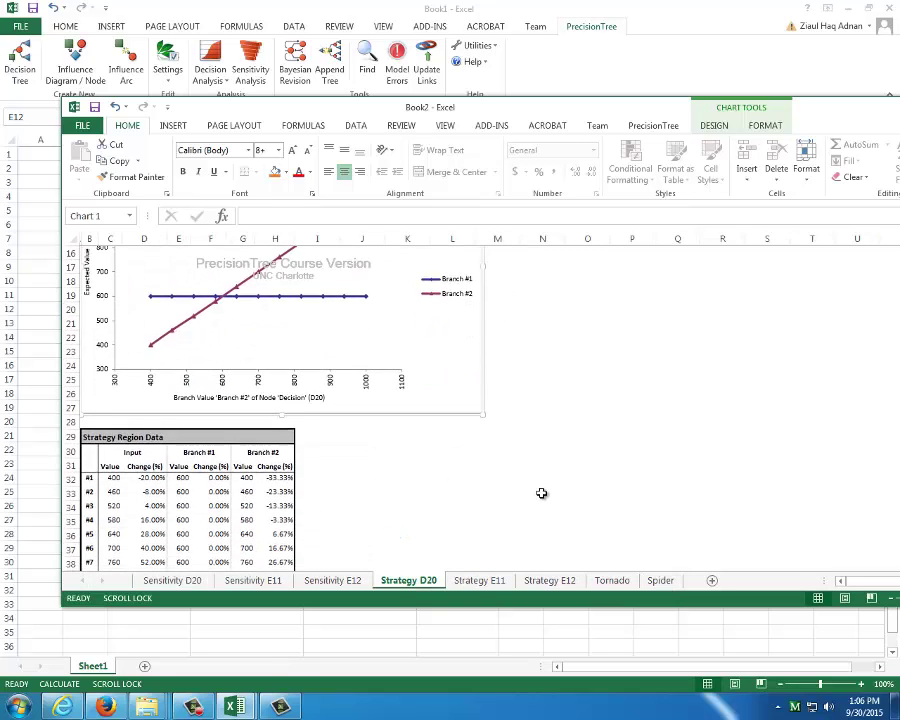
{"action": "scroll", "coordinate": [540, 492], "scroll_direction": "down", "scroll_amount": 4}
{"action": "scroll", "coordinate": [290, 440], "scroll_direction": "up", "scroll_amount": 6}
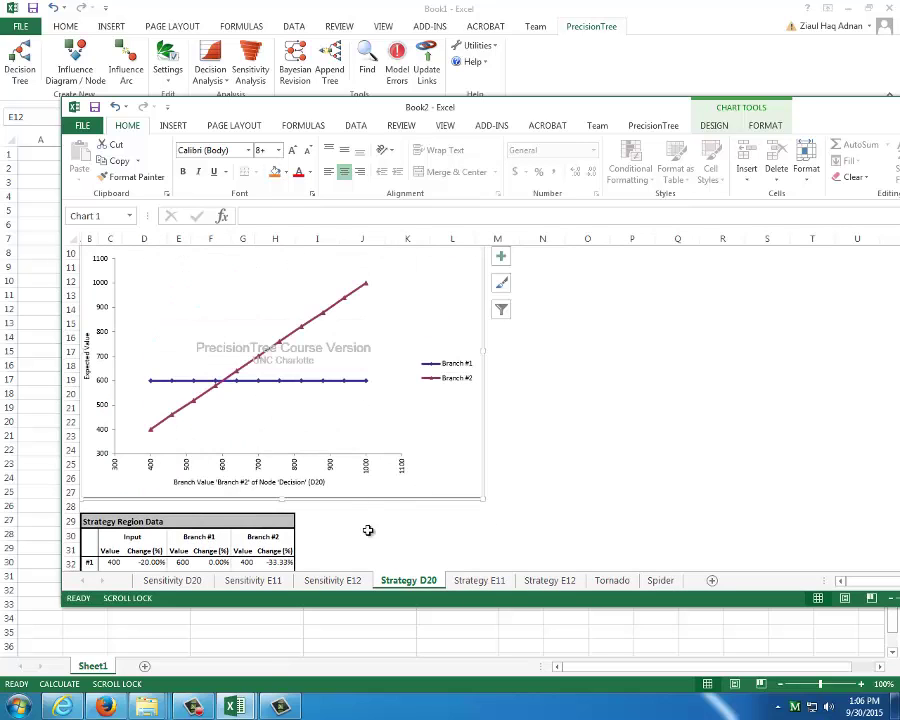
{"action": "left_click", "coordinate": [612, 580]}
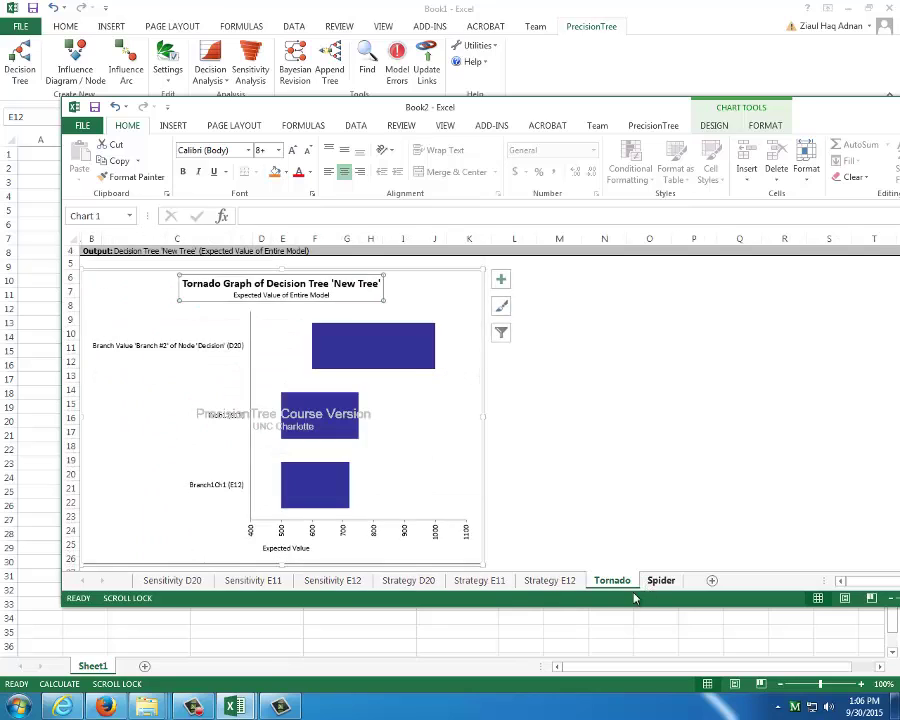
{"action": "left_click", "coordinate": [660, 580]}
{"action": "left_click", "coordinate": [145, 580]}
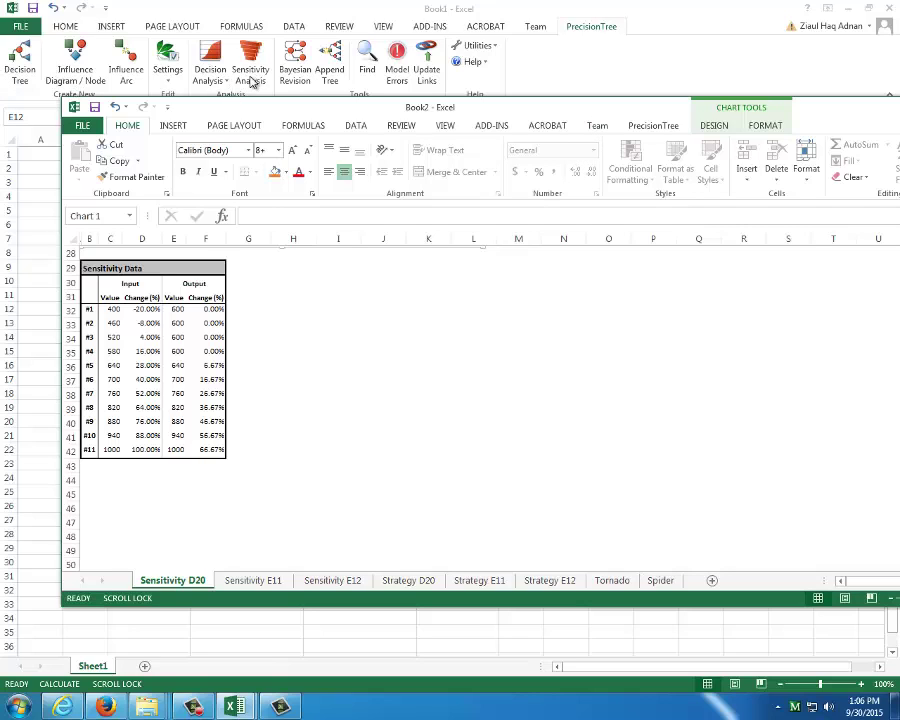
{"action": "left_click_drag", "start_coordinate": [440, 104], "coordinate": [418, 114]}
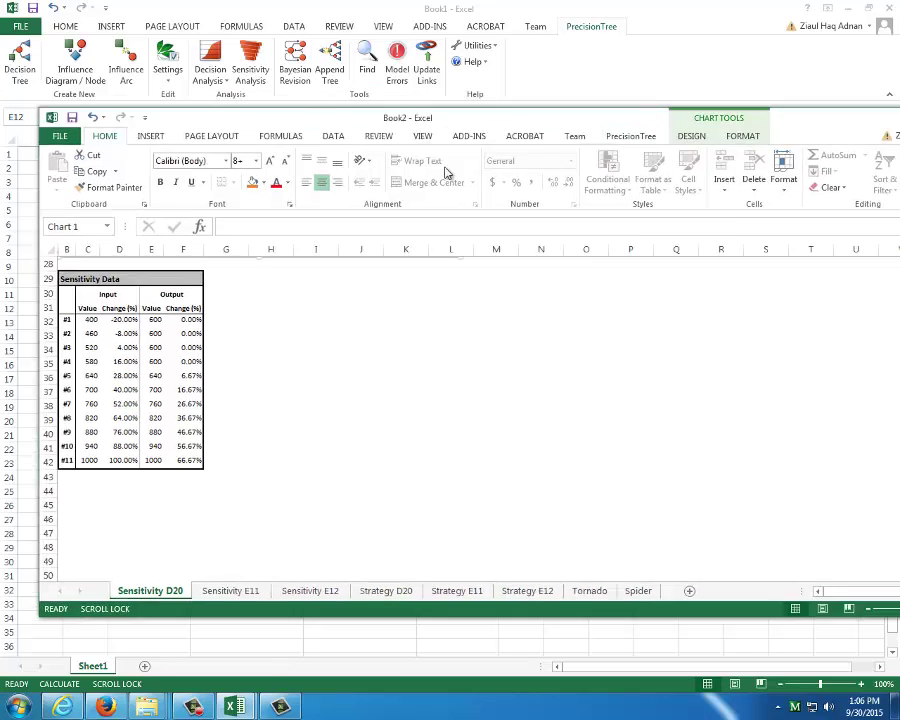
{"action": "left_click_drag", "start_coordinate": [447, 173], "coordinate": [375, 188]}
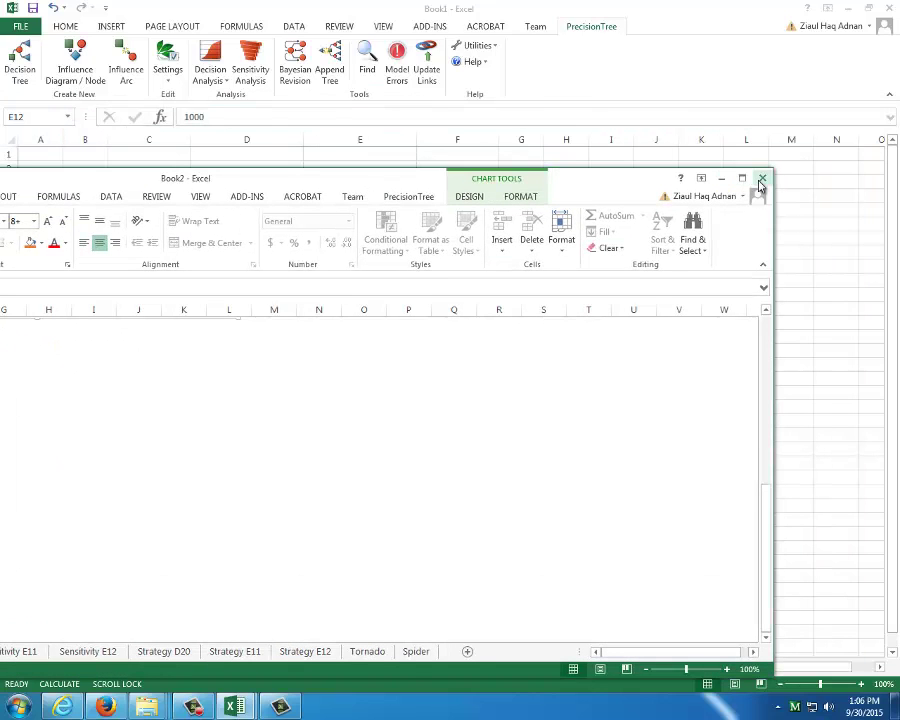